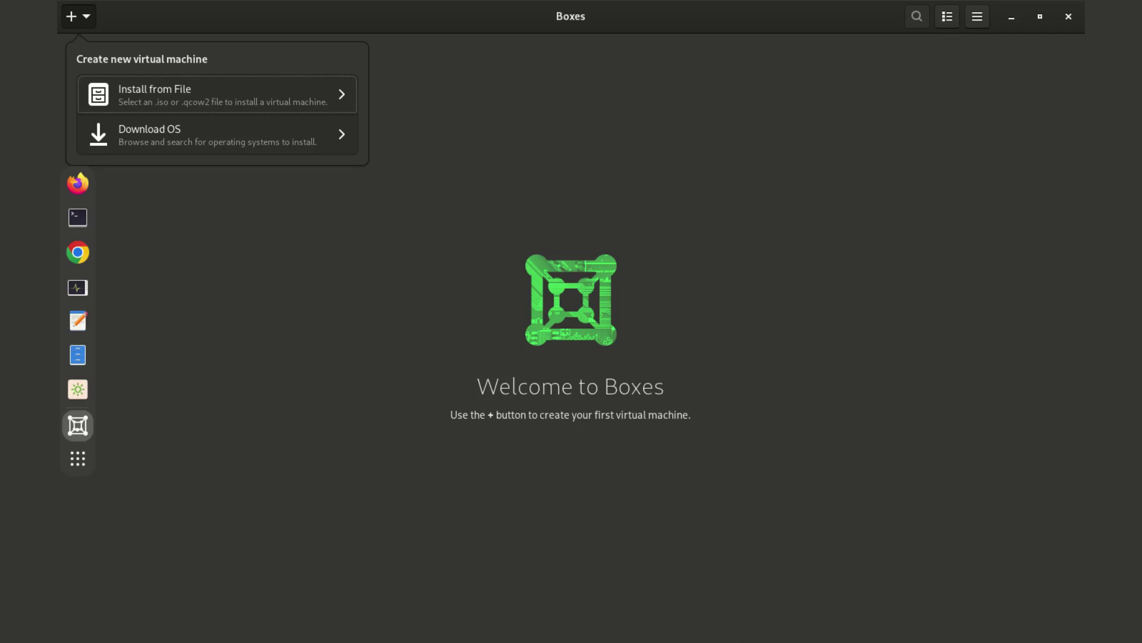
Start a new virtual machine from Downloads/New ISO/VanillaOS-2-stable.20240824.iso.
key("Escape")
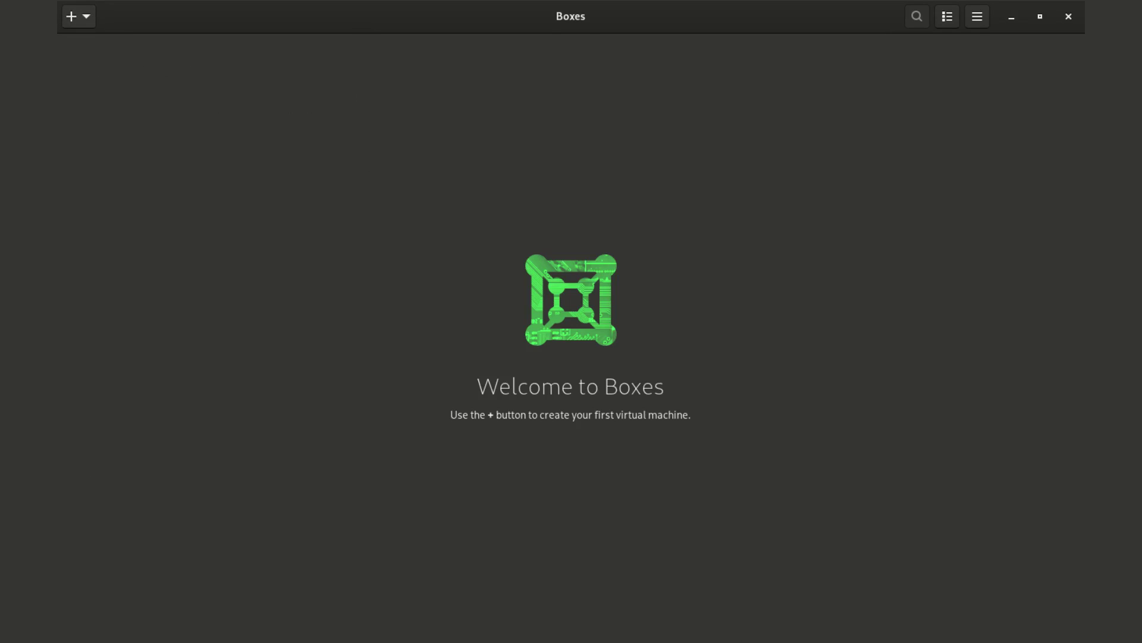
key("ctrl+n")
key("Return")
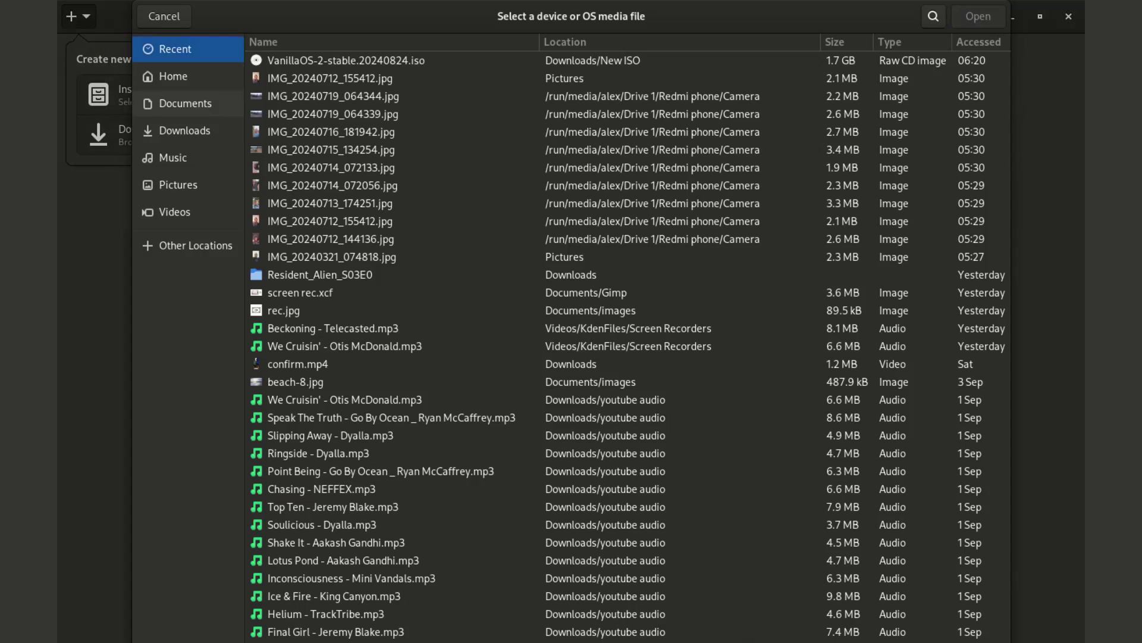
left_click(185, 131)
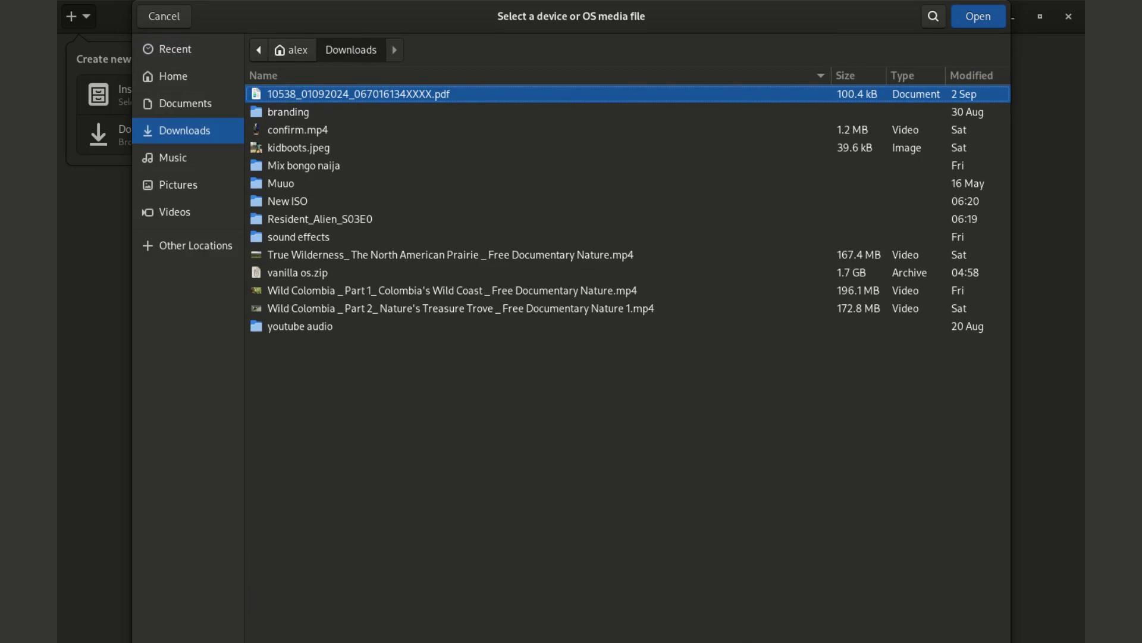
left_click(288, 201)
key("Return")
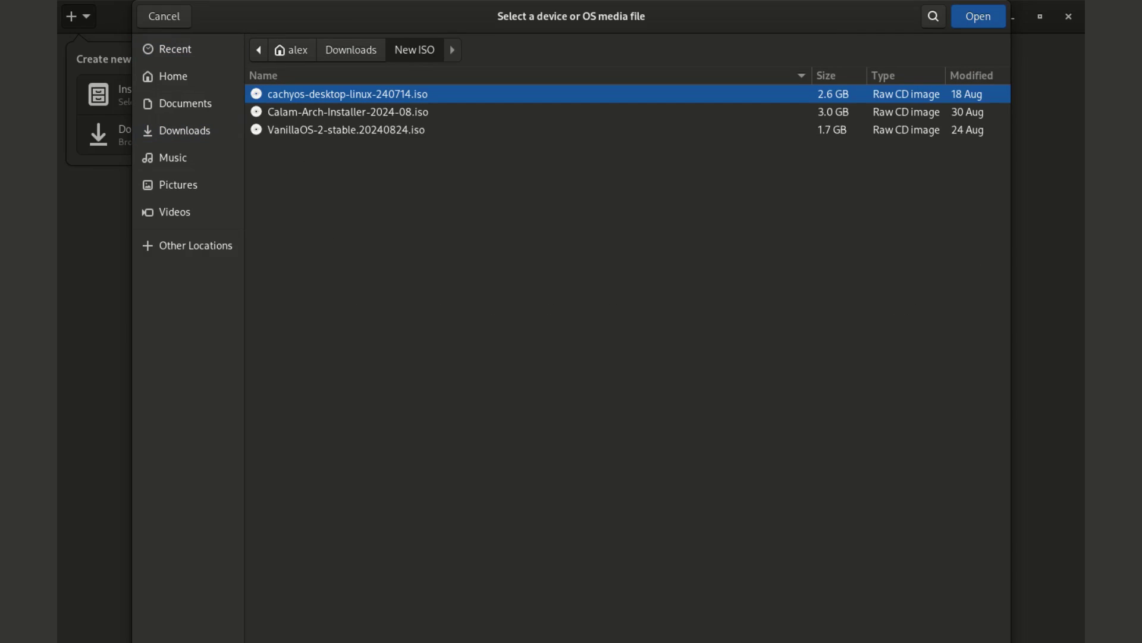
left_click(346, 130)
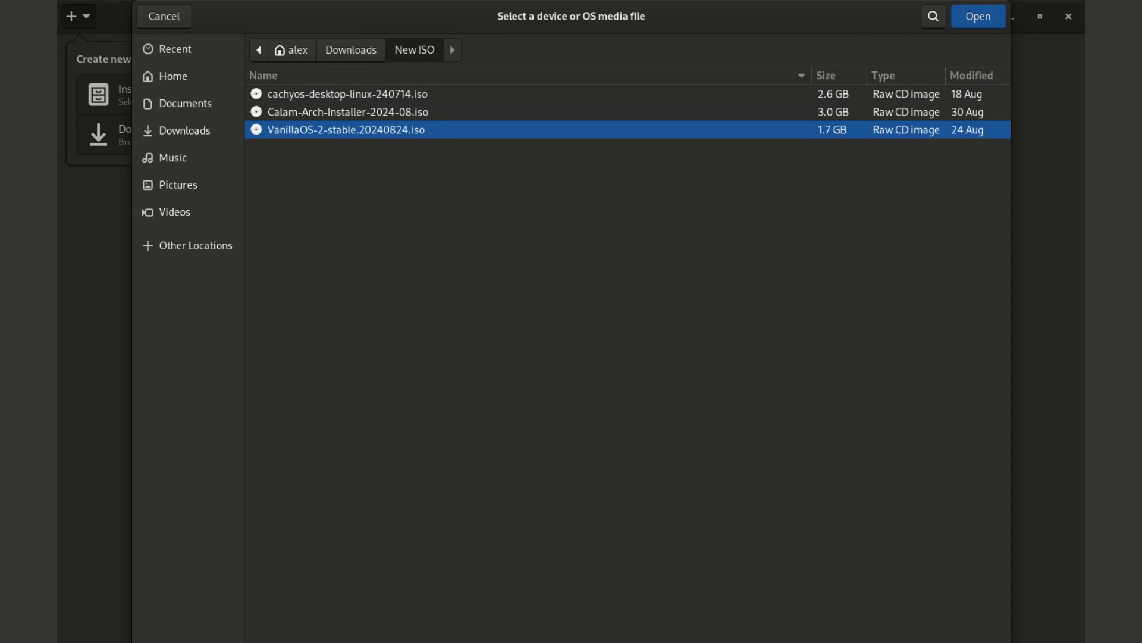
key("Return")
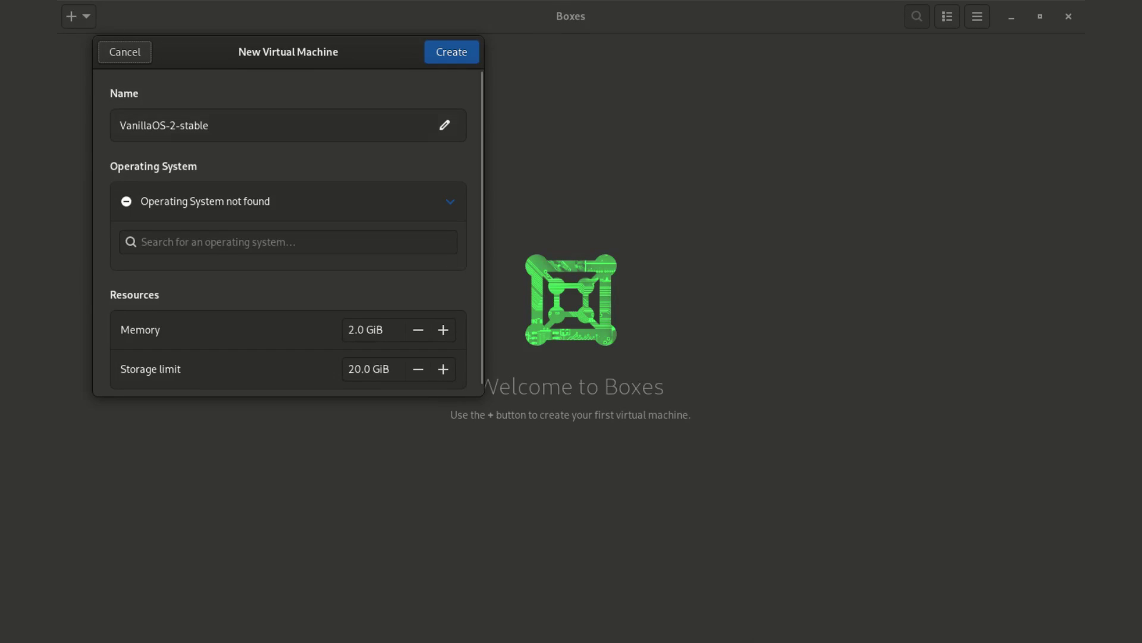
Set the machine's operating system to Ubuntu 24.04 LTS and its firmware to UEFI.
type("ubu")
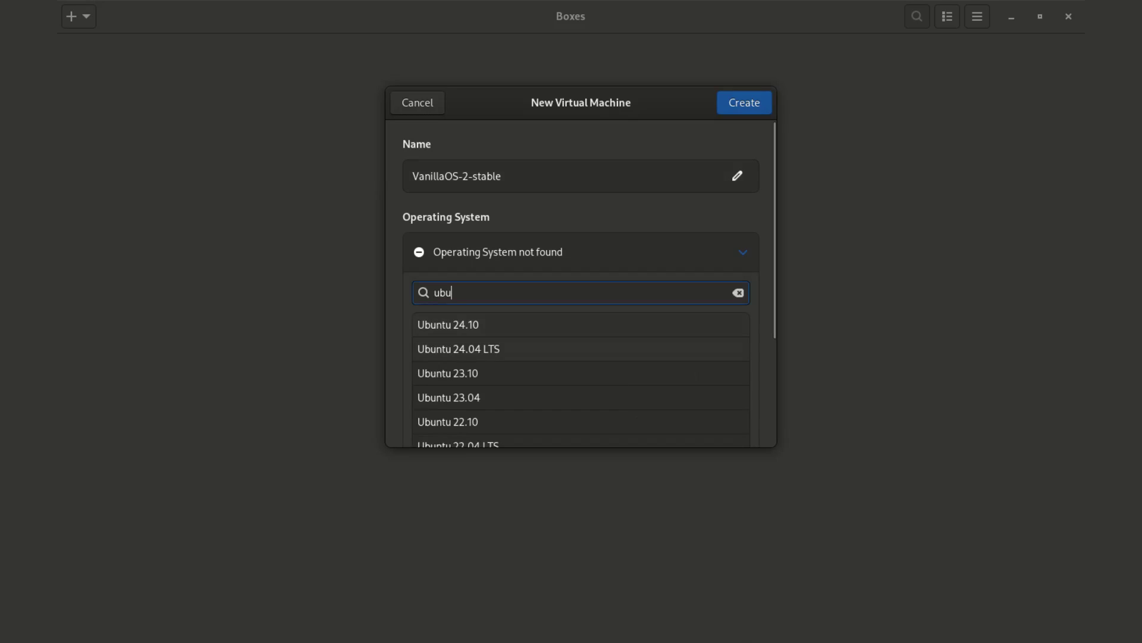
left_click(458, 348)
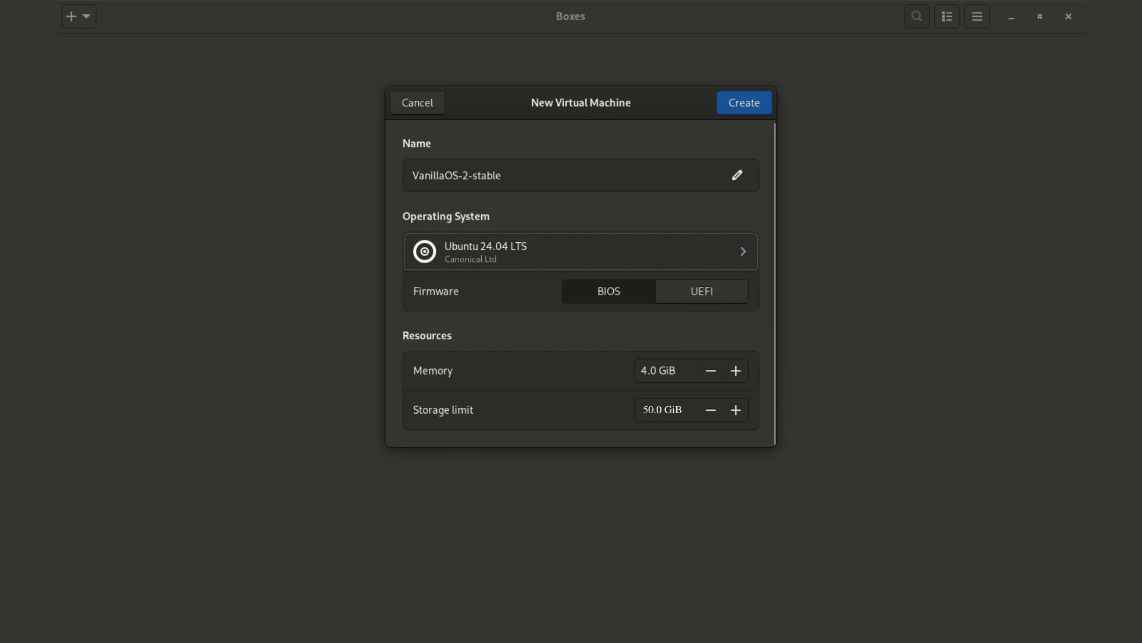
key("Tab")
key("Right")
key("space")
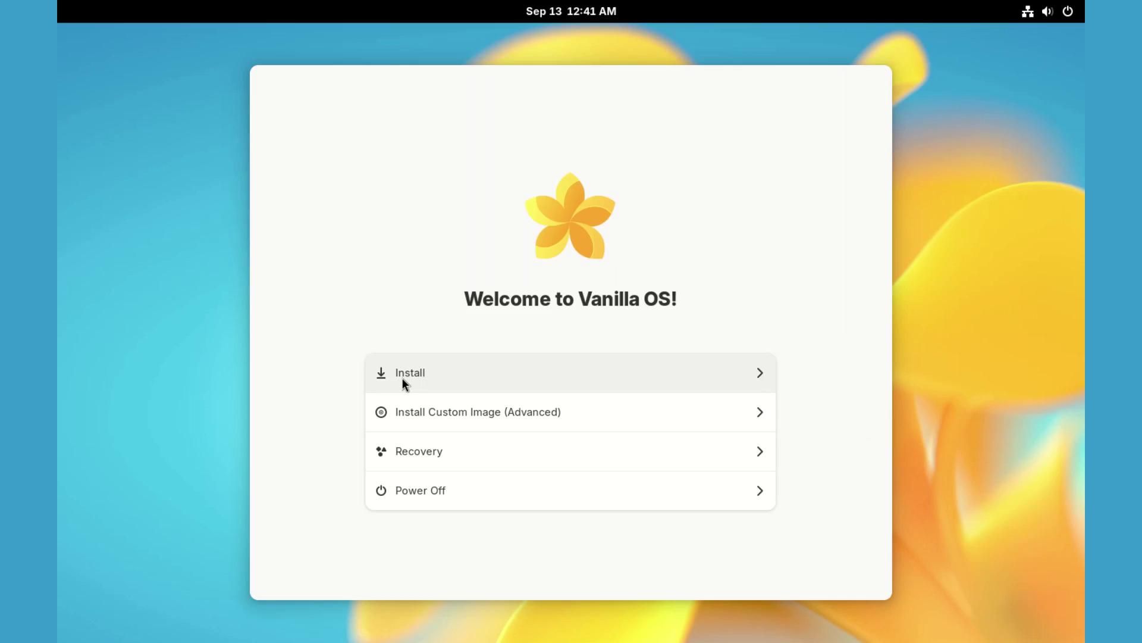
Start the Vanilla OS installation from the welcome screen.
left_click(403, 379)
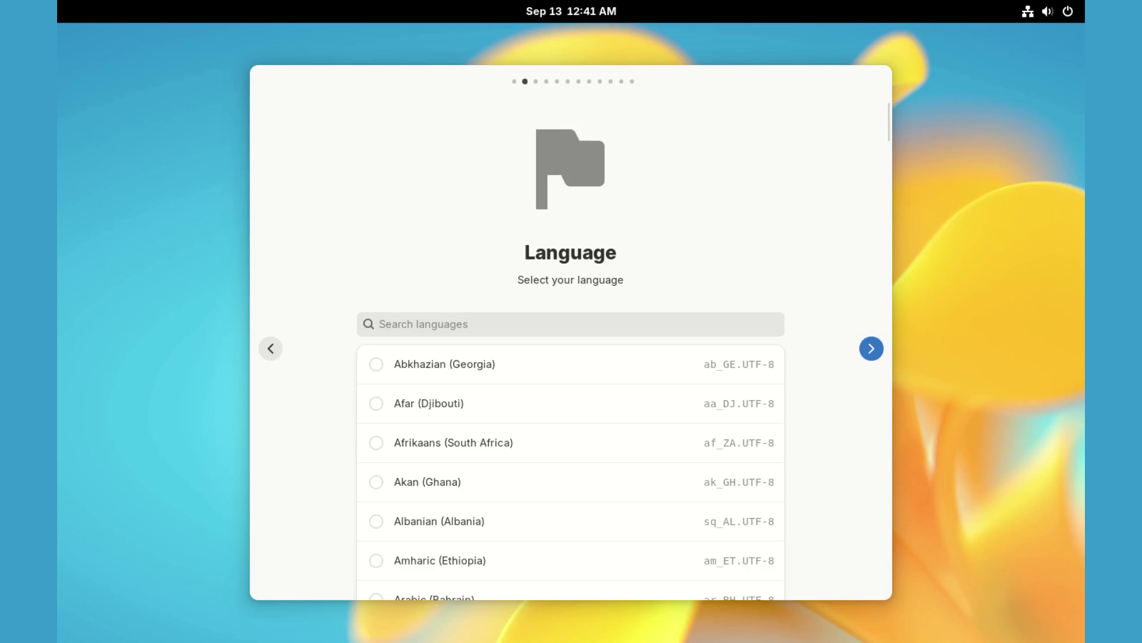
Accept the default language and choose the English (US) keyboard layout.
key("Return")
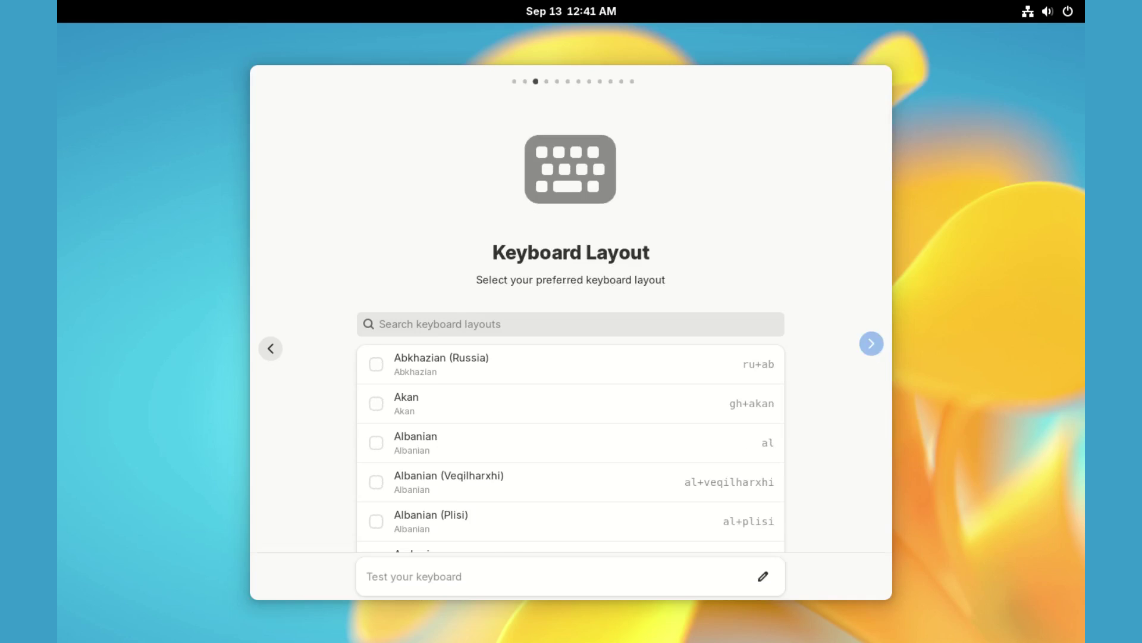
scroll(566, 347, "down", 20)
scroll(566, 349, "down", 20)
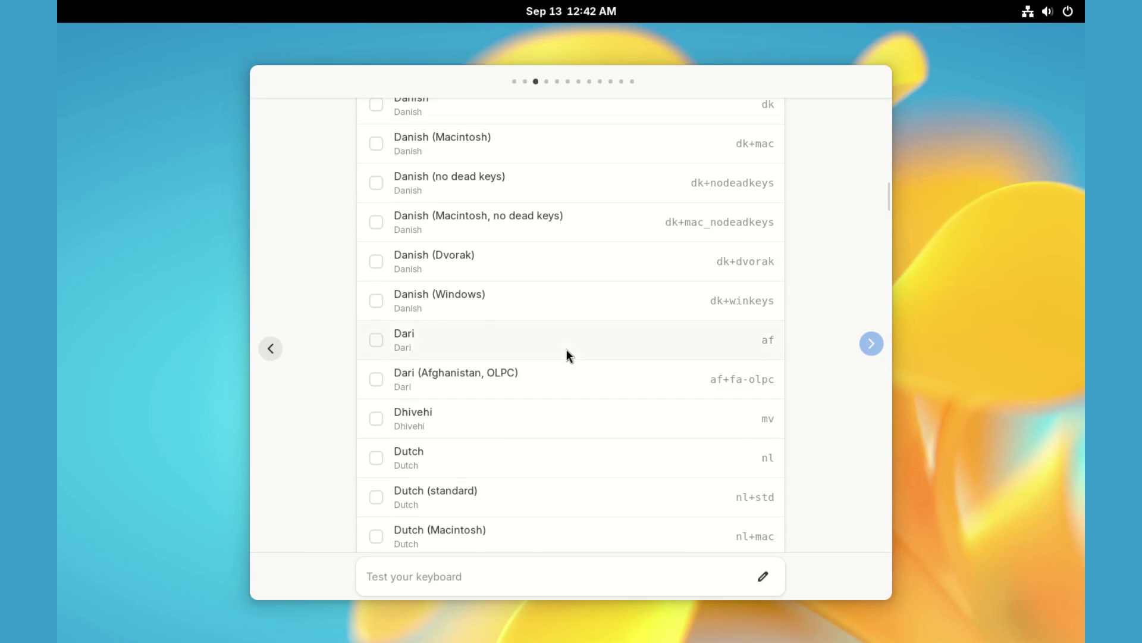
scroll(566, 355, "down", 20)
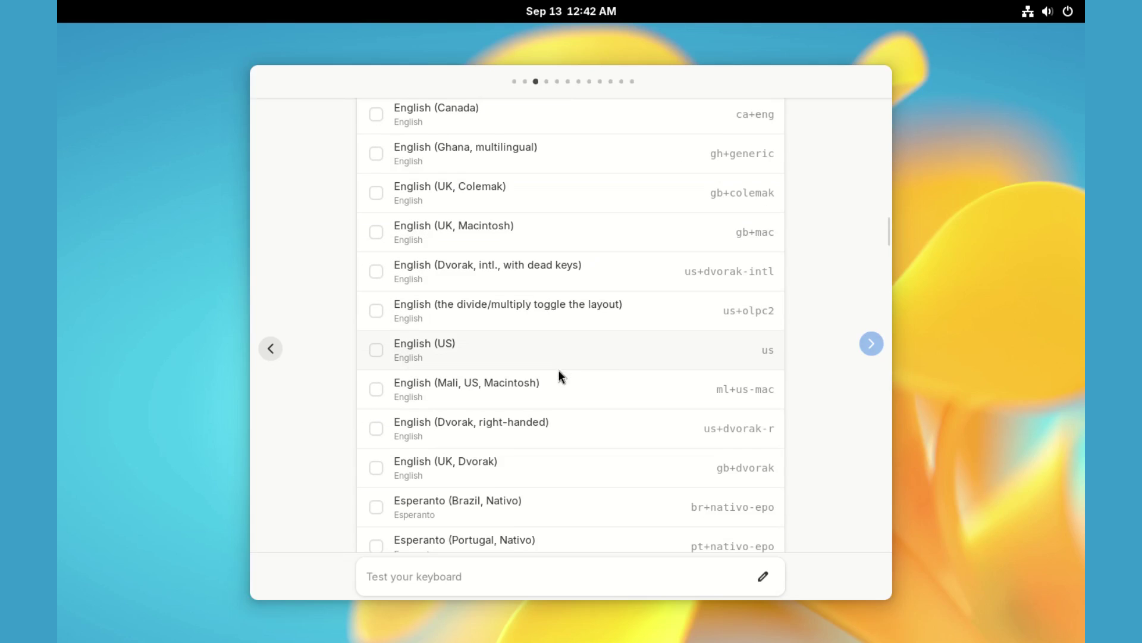
left_click(441, 348)
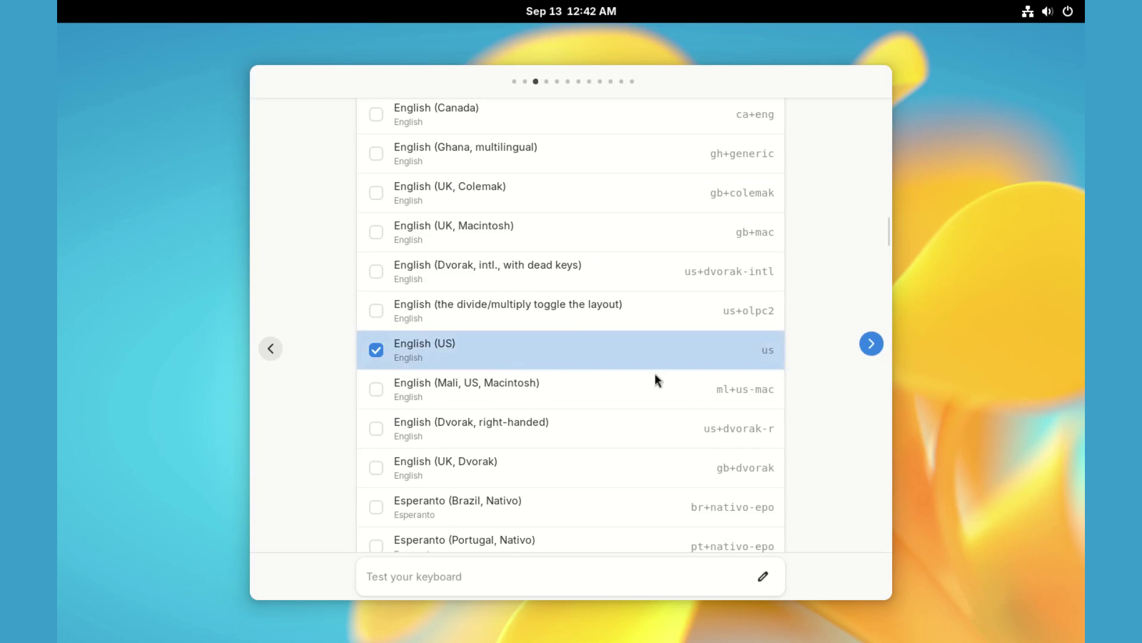
left_click(872, 345)
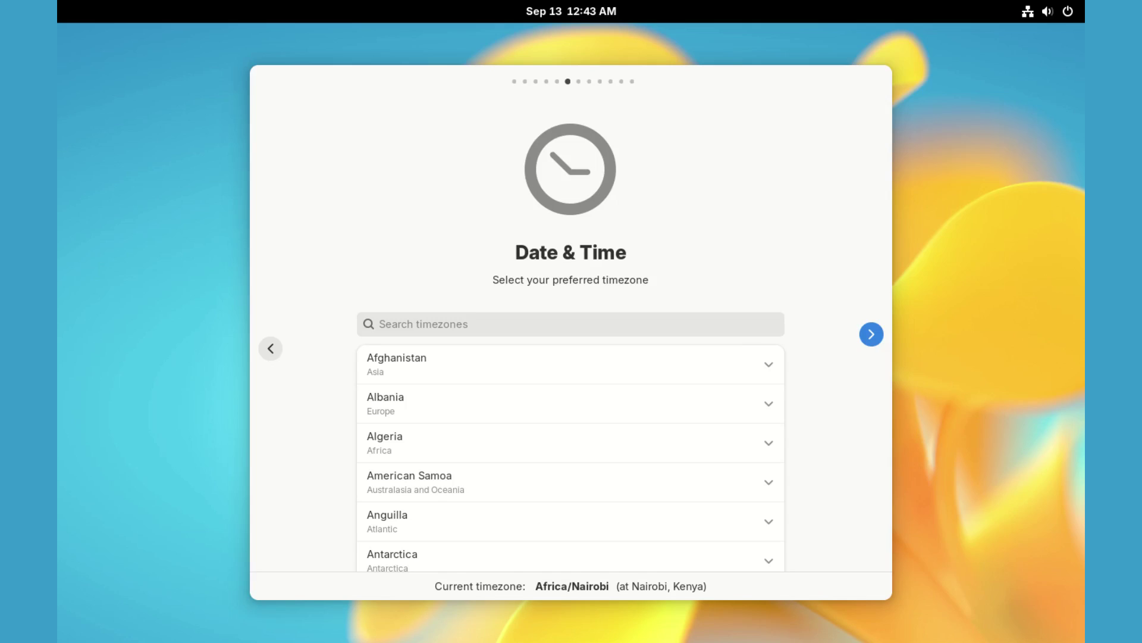
Keep the Africa/Nairobi timezone, skip VM Tools, and install onto the entire 50.0 GB vda disk.
left_click(871, 334)
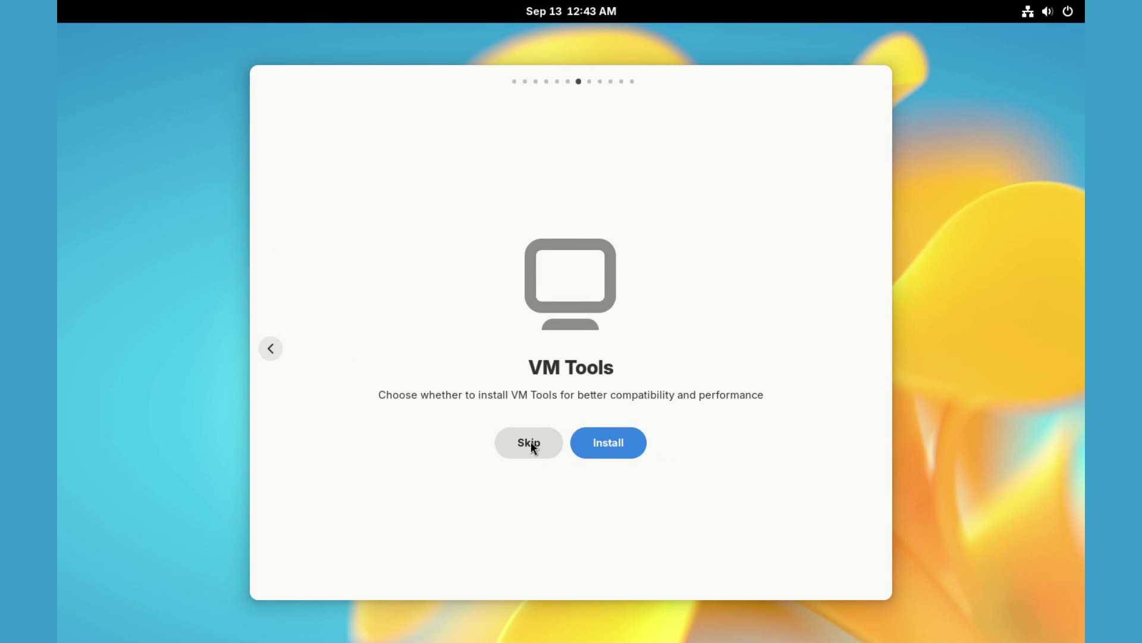
left_click(531, 442)
left_click(384, 409)
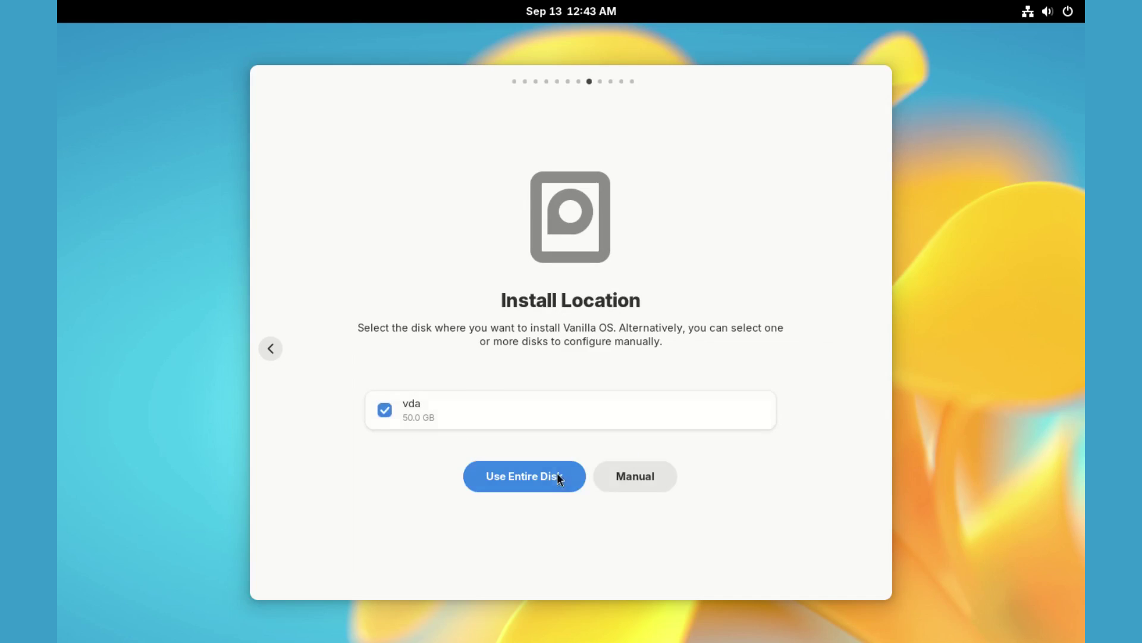
left_click(544, 481)
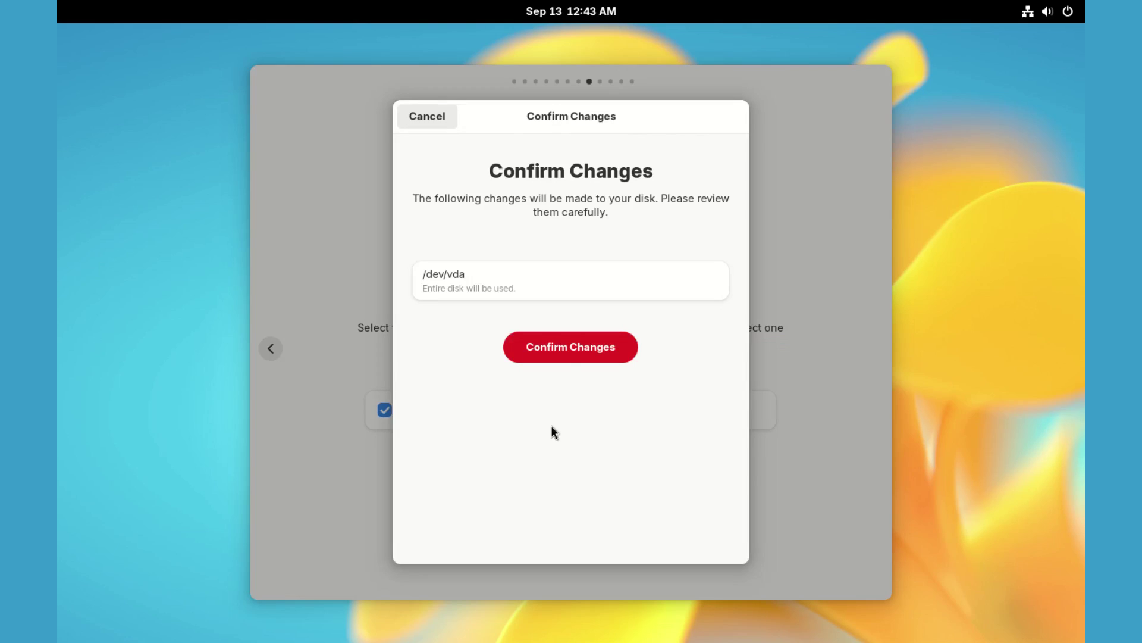
left_click(573, 348)
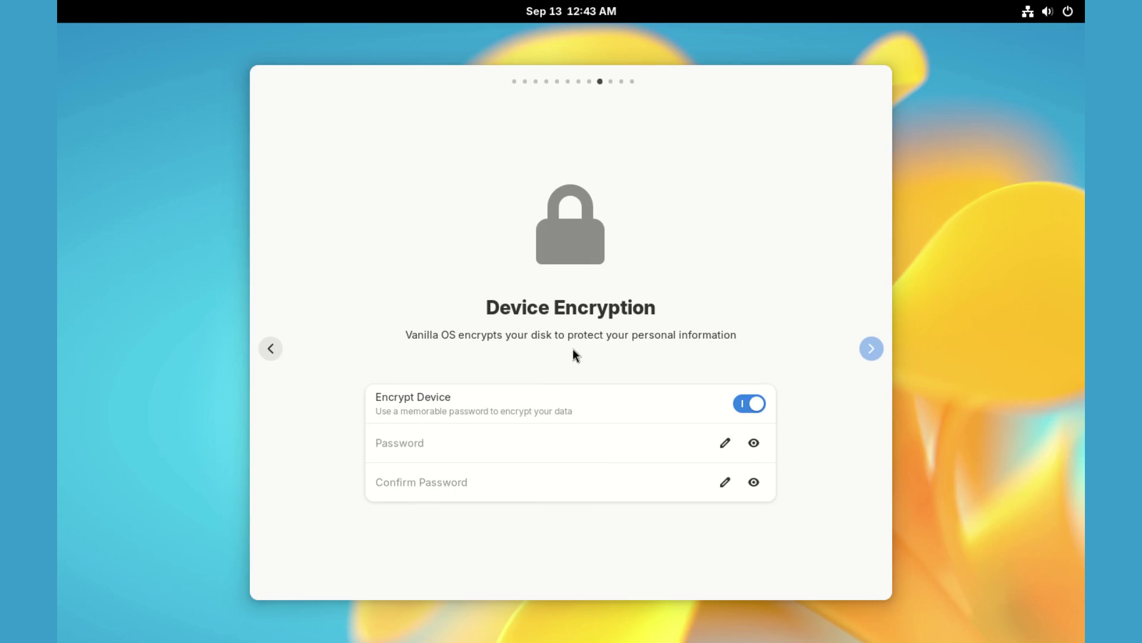
Enter and confirm the disk encryption password, then continue to the installation summary.
left_click(419, 447)
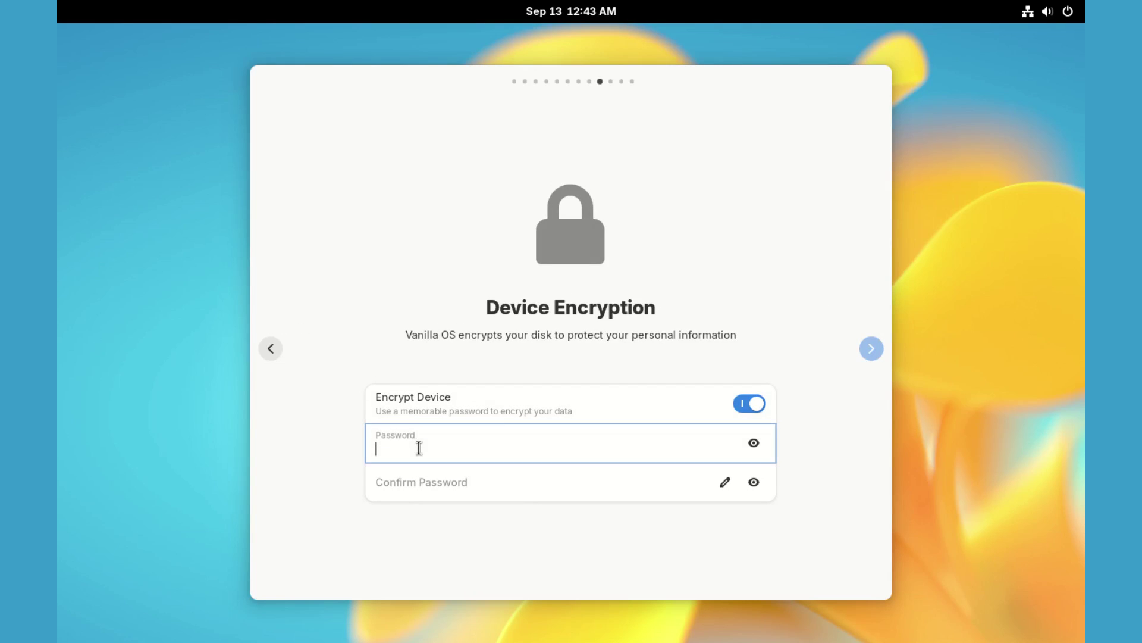
type("12345")
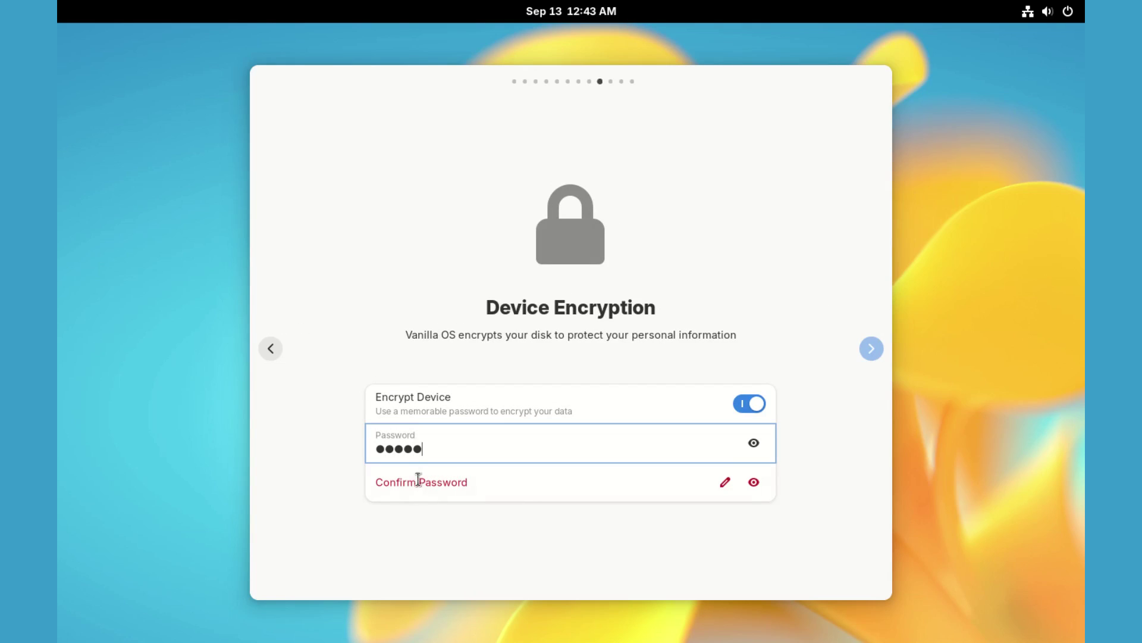
left_click(435, 482)
type("12345")
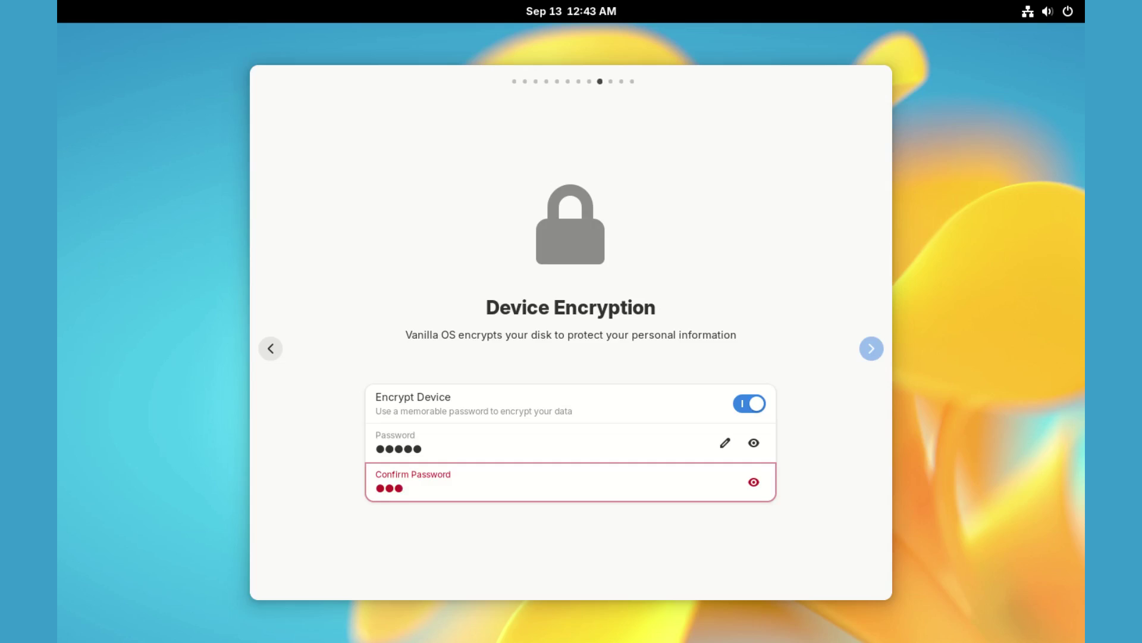
left_click(872, 349)
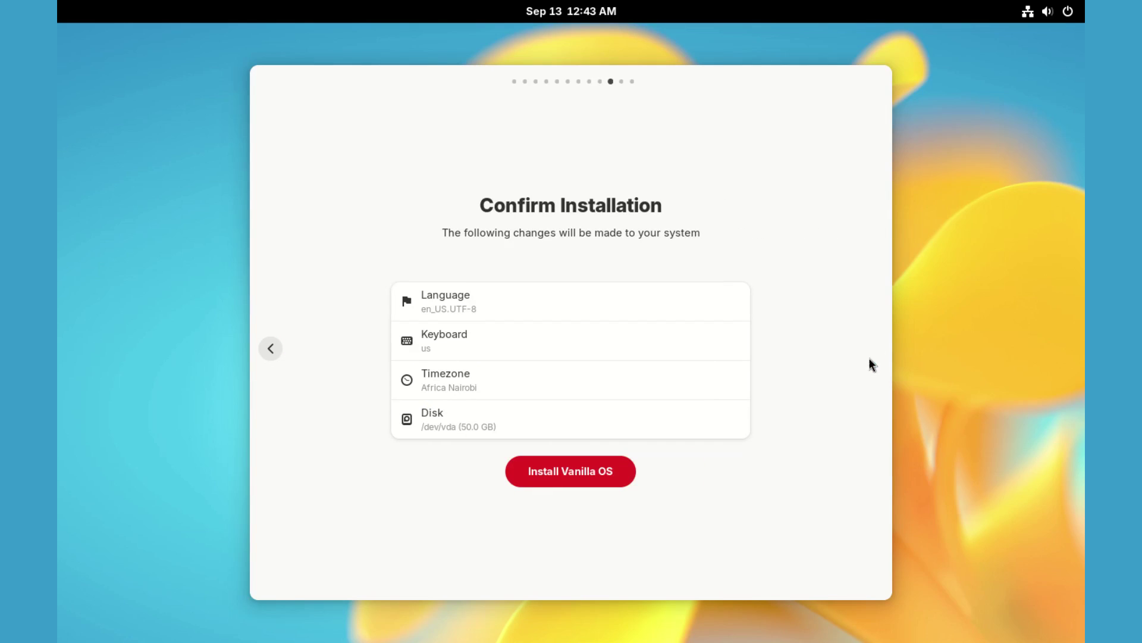
Install Vanilla OS, showing the detailed log while it runs to completion.
left_click(574, 470)
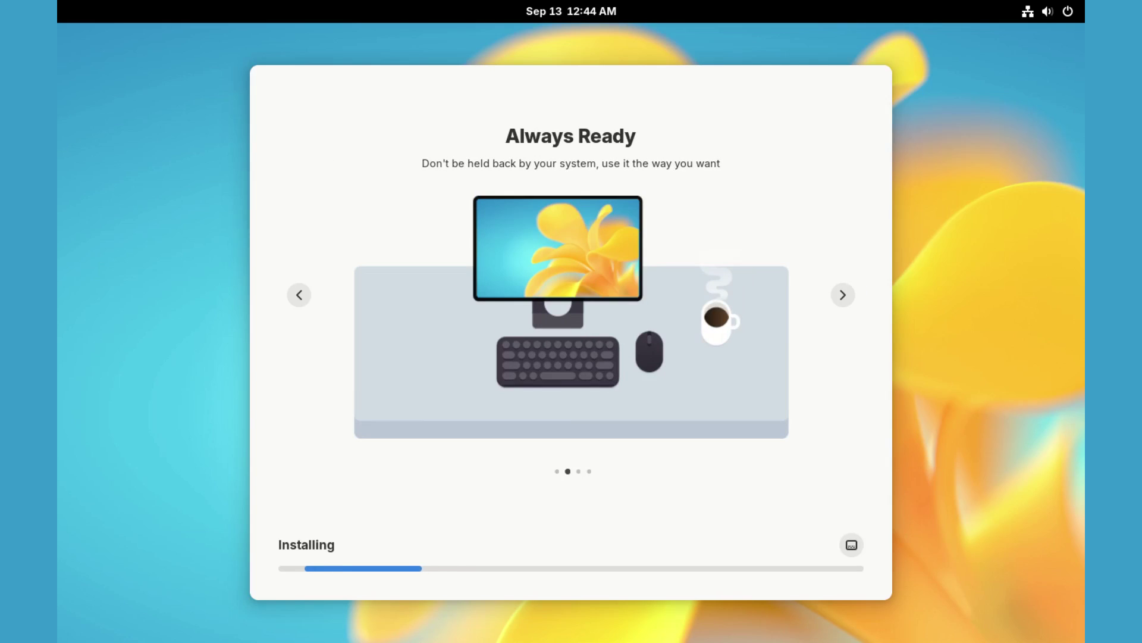
left_click(852, 547)
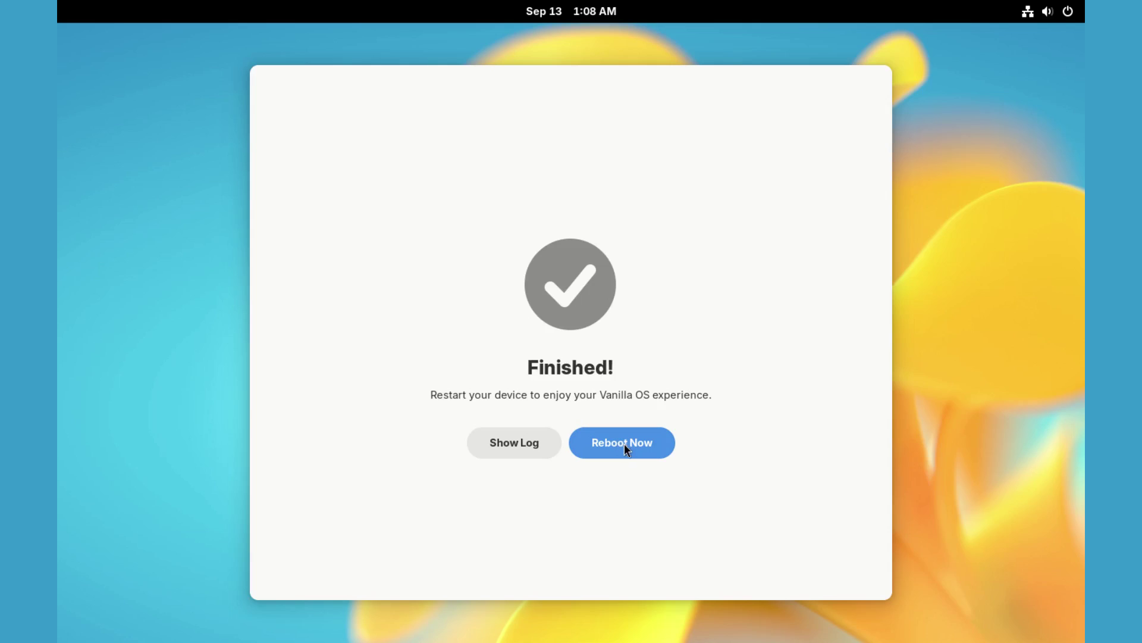
Reboot into the installed system and type the disk encryption passphrase at the unlock prompt.
left_click(623, 443)
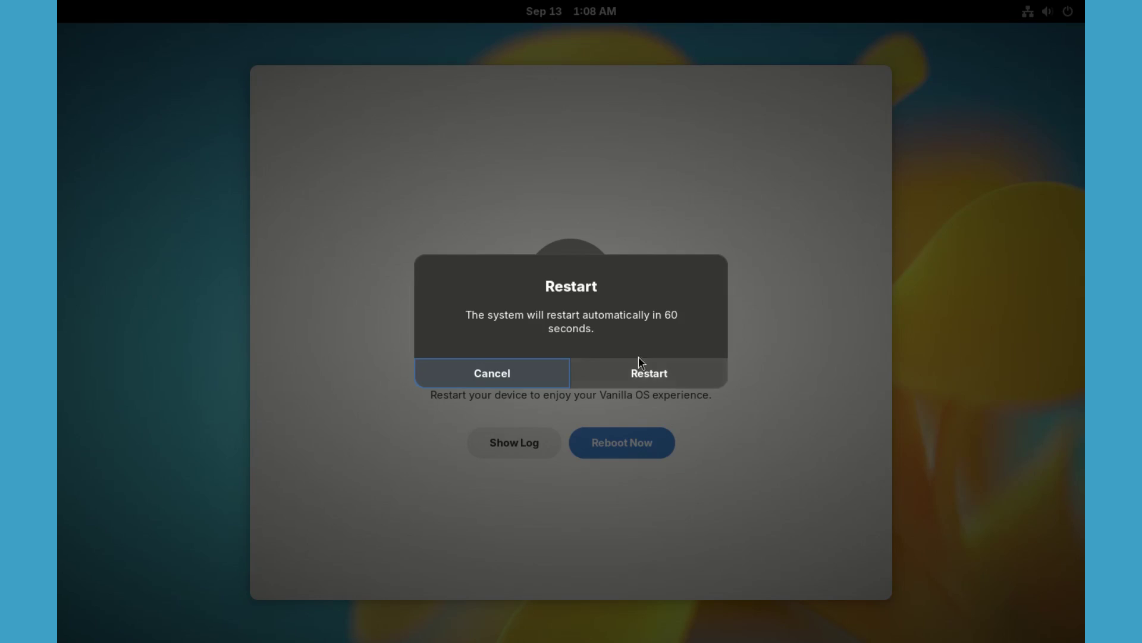
left_click(648, 373)
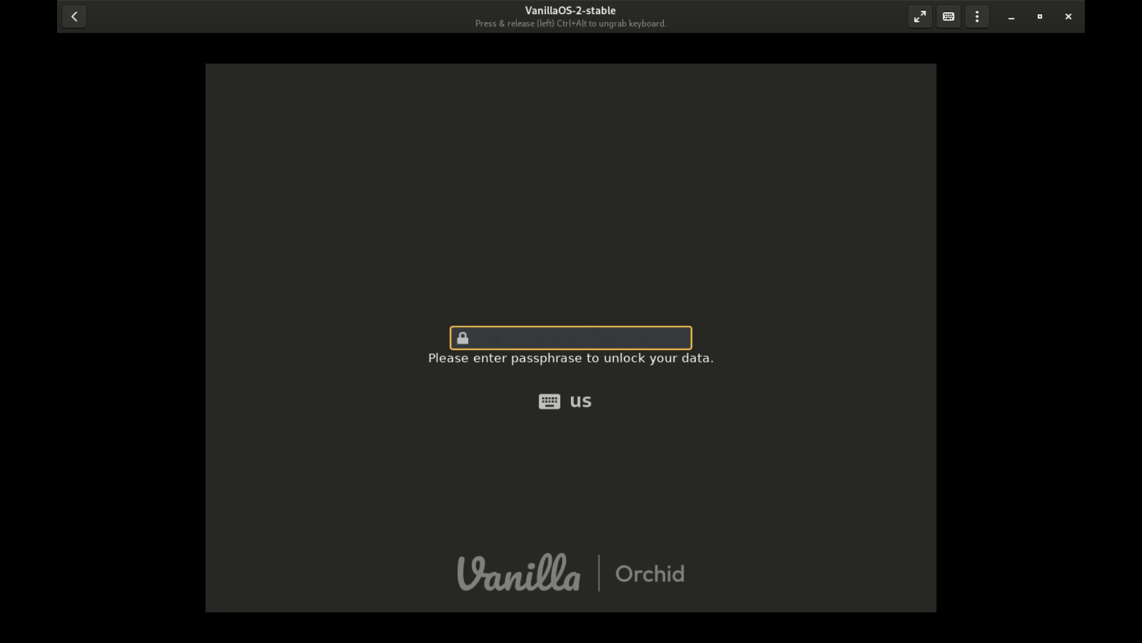
type("•")
type("••••")
Unlock the disk and accept English (United States), English (US) keyboard, Africa/Nairobi and Default colour scheme.
key("Return")
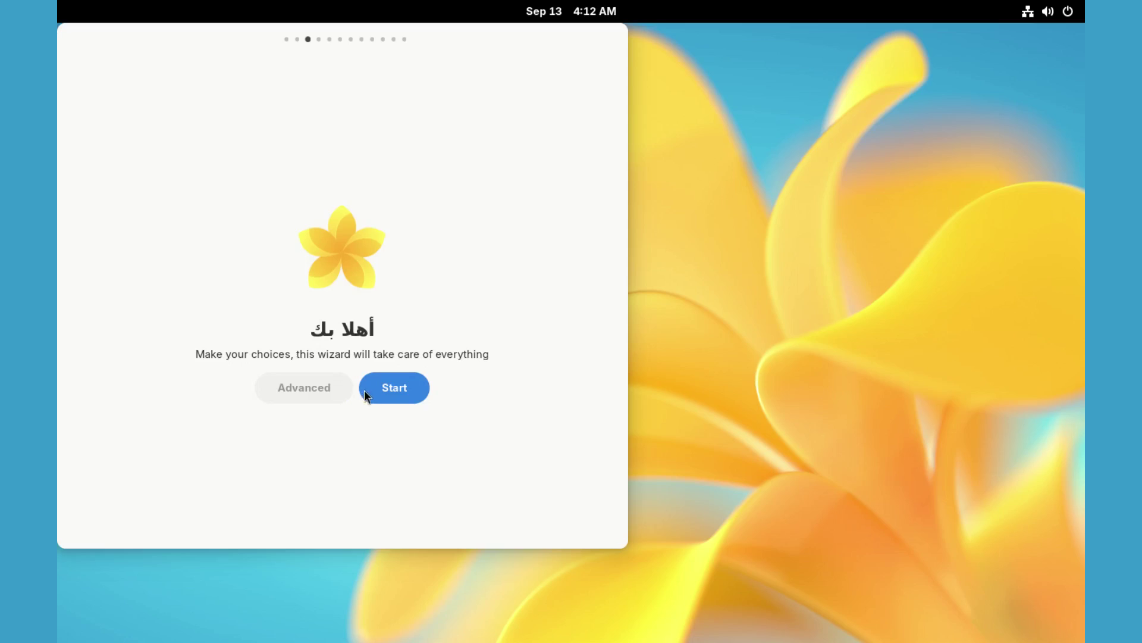
left_click(394, 388)
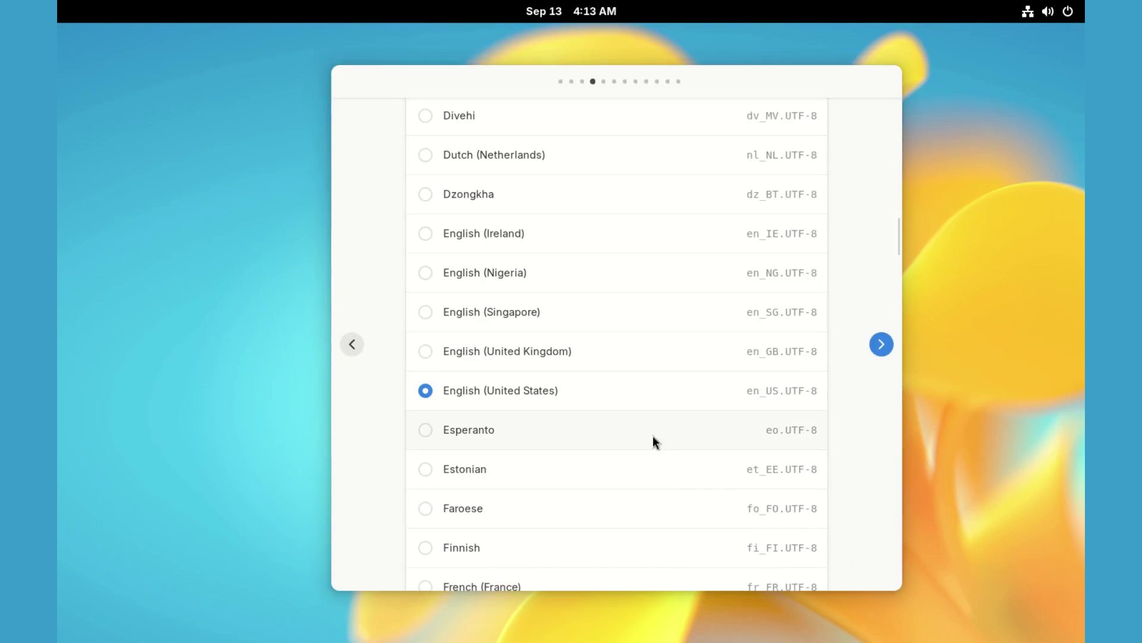
left_click(881, 342)
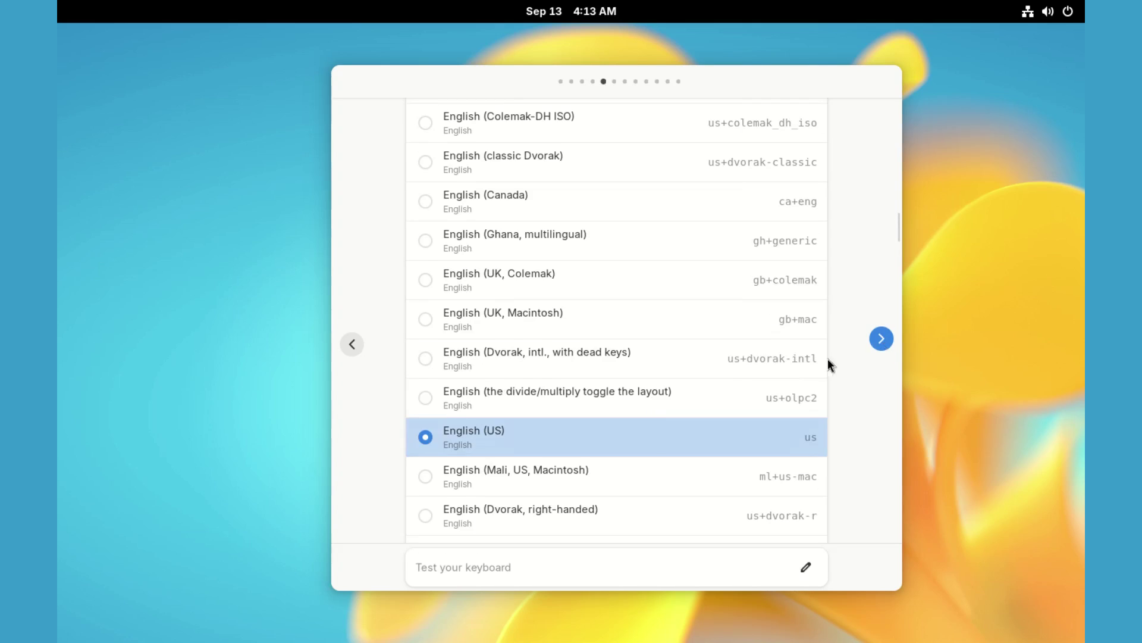
left_click(882, 340)
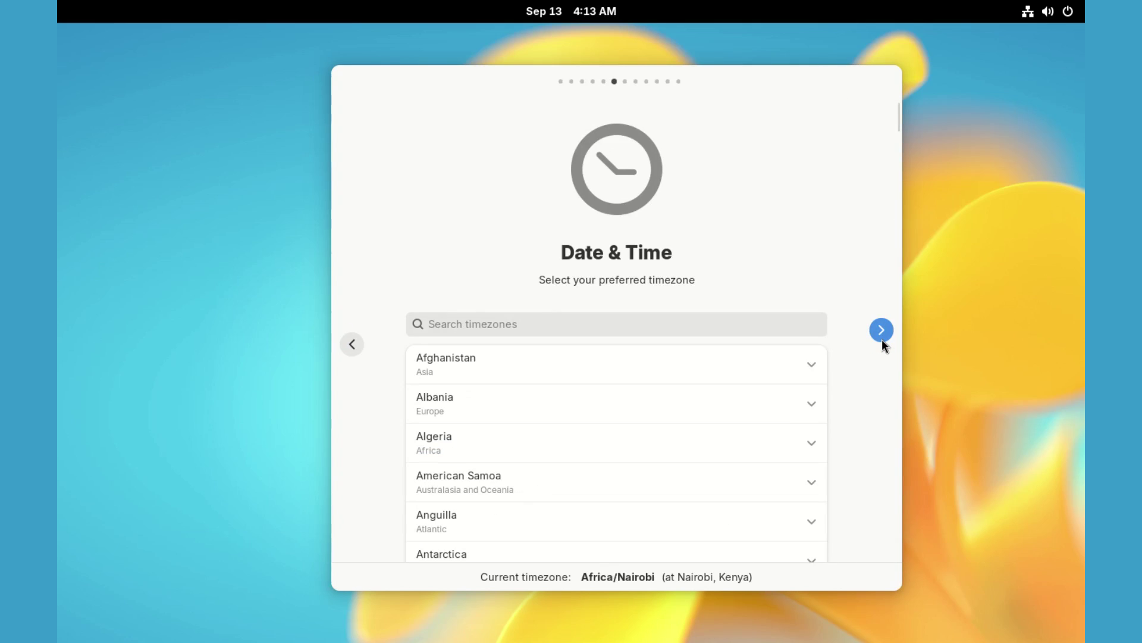
left_click(890, 334)
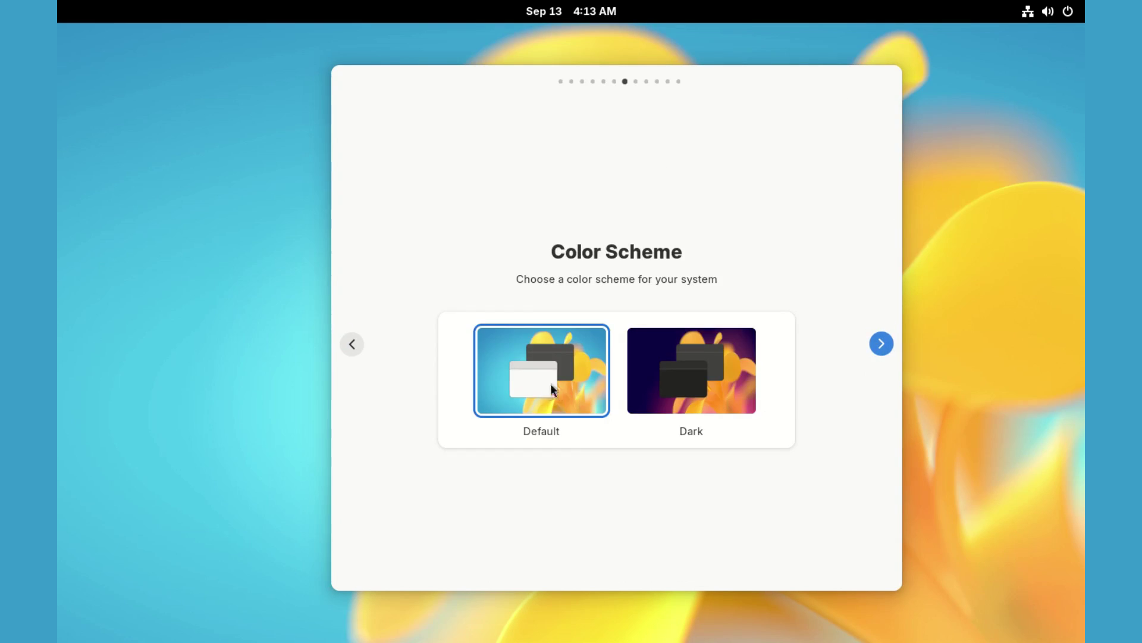
left_click(880, 345)
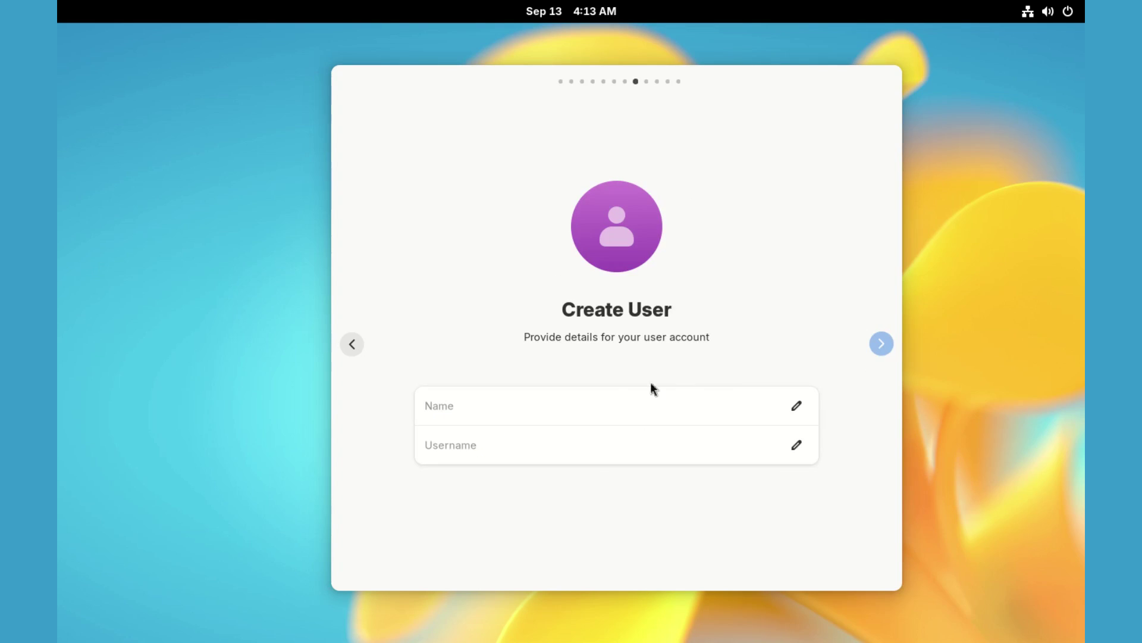
Create the user account by entering the user's full name.
left_click(493, 408)
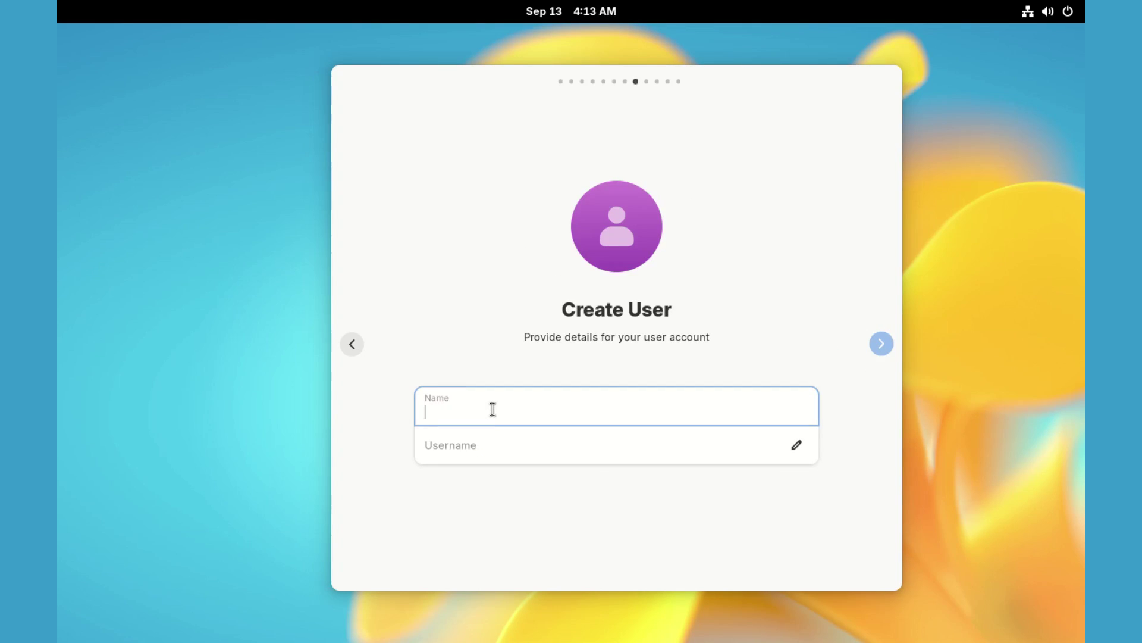
type("Alex")
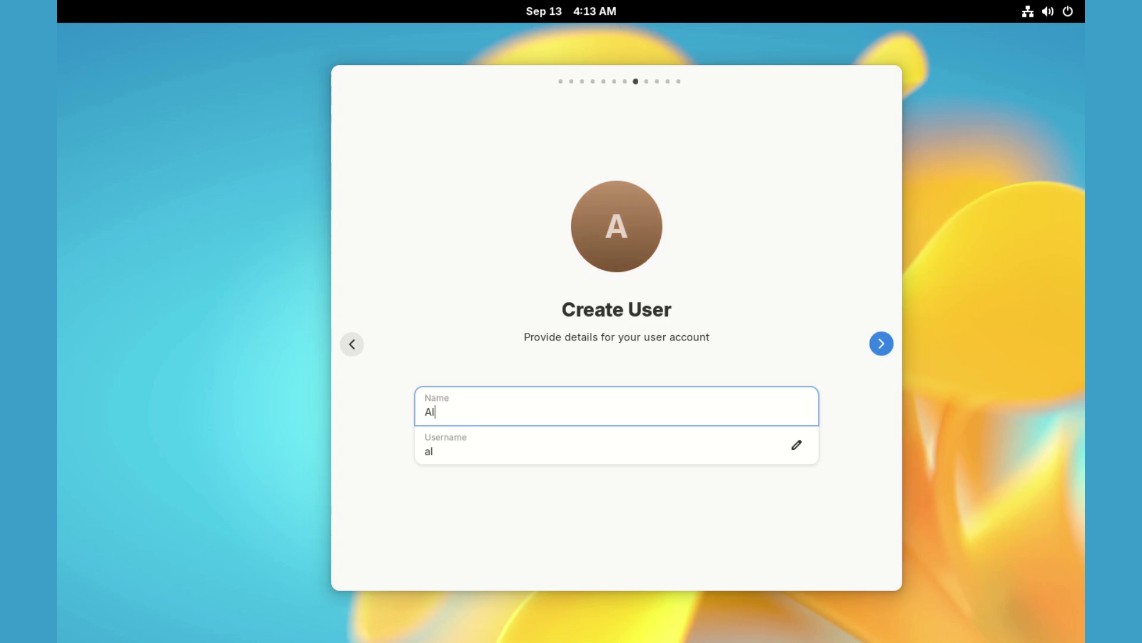
left_click(883, 347)
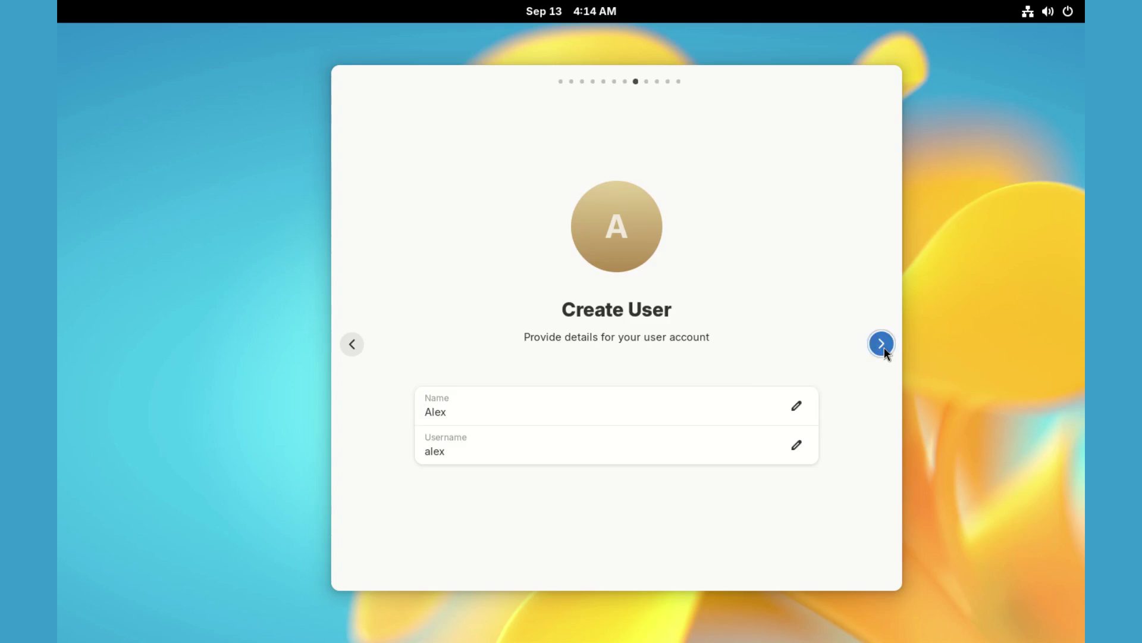
Name the device TheLinuxRealm.
left_click(530, 447)
type("TheLinuxRealm")
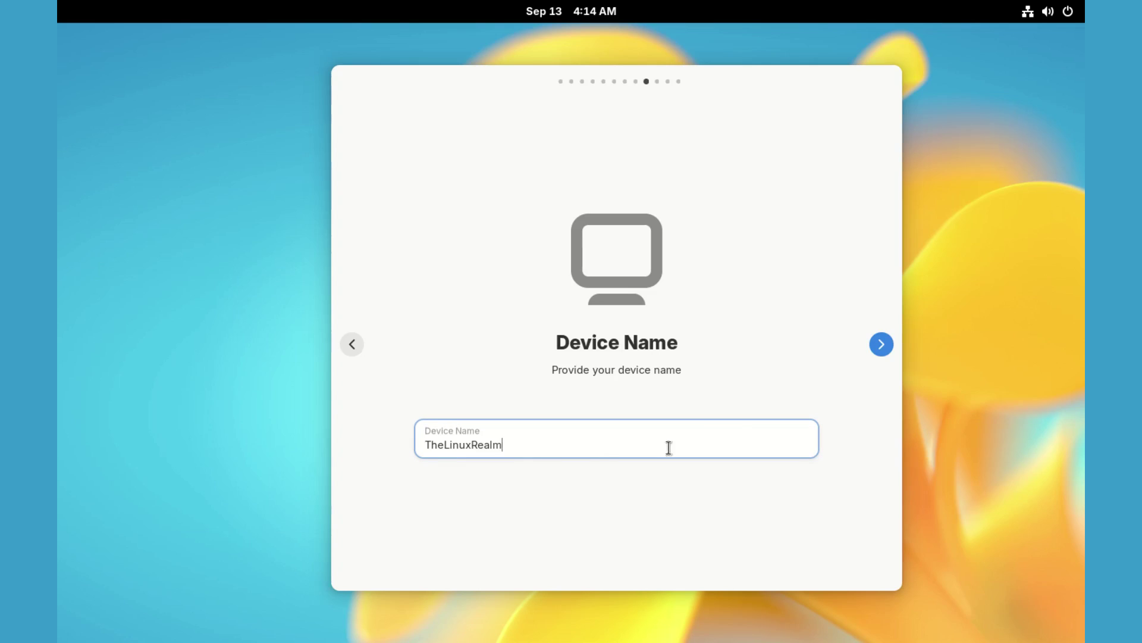
left_click(878, 347)
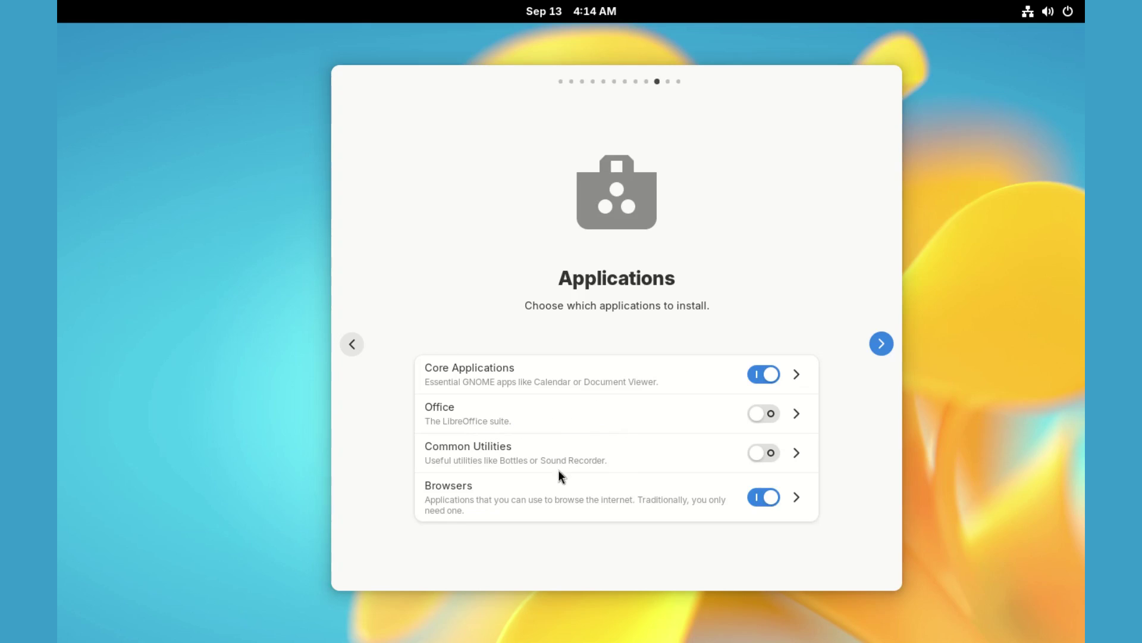
Review the Browsers and Common Utilities lists, keep the default apps, and start installing.
left_click(798, 501)
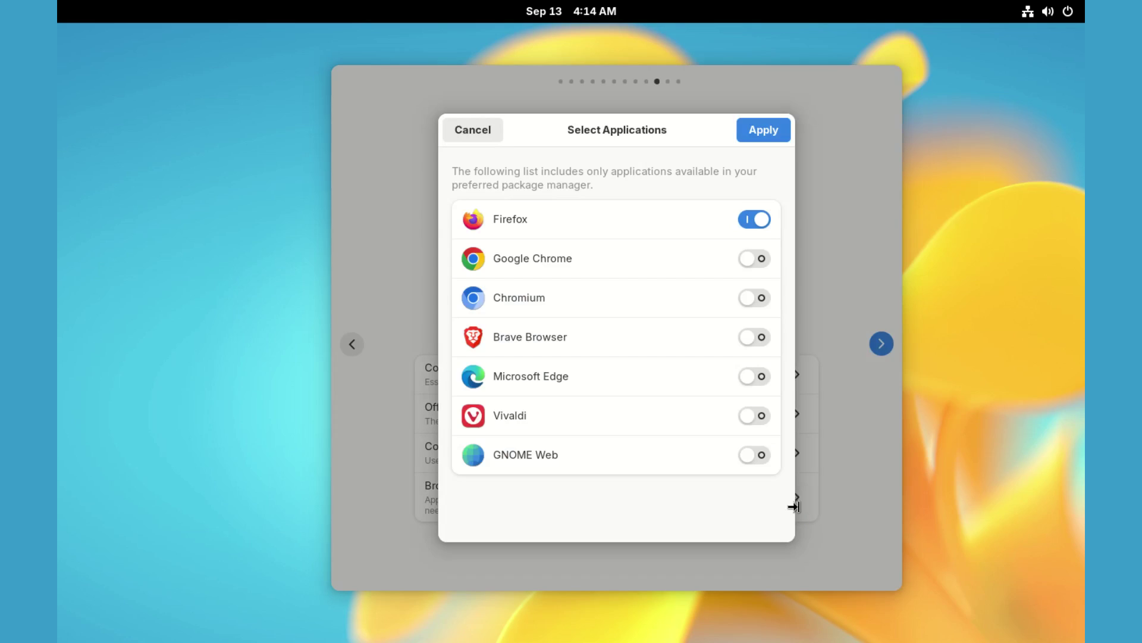
key("Escape")
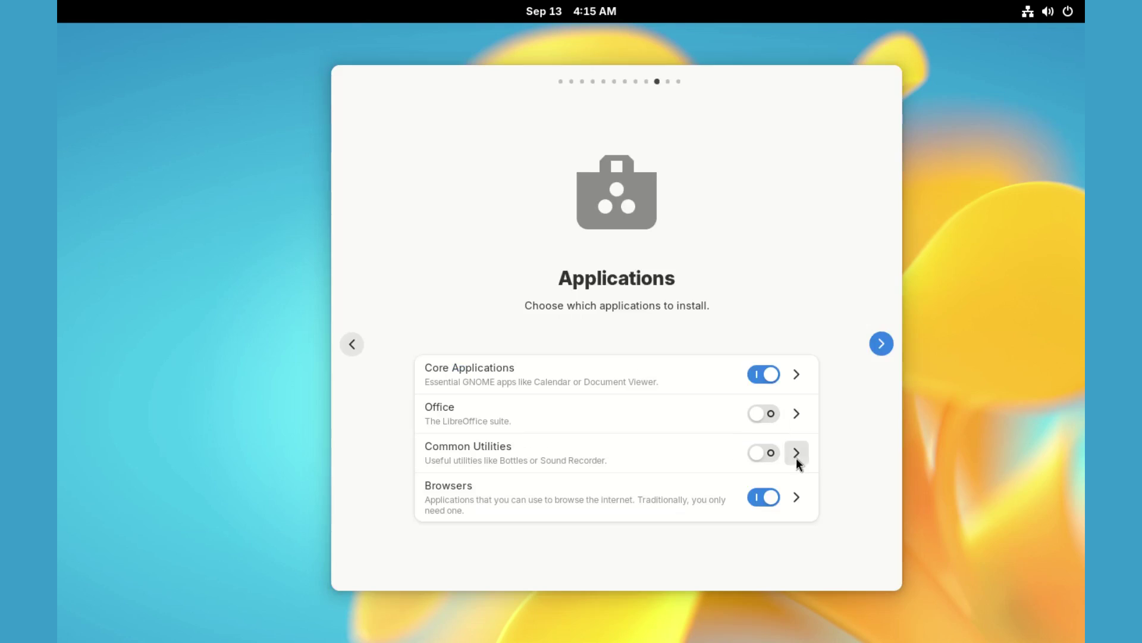
left_click(796, 454)
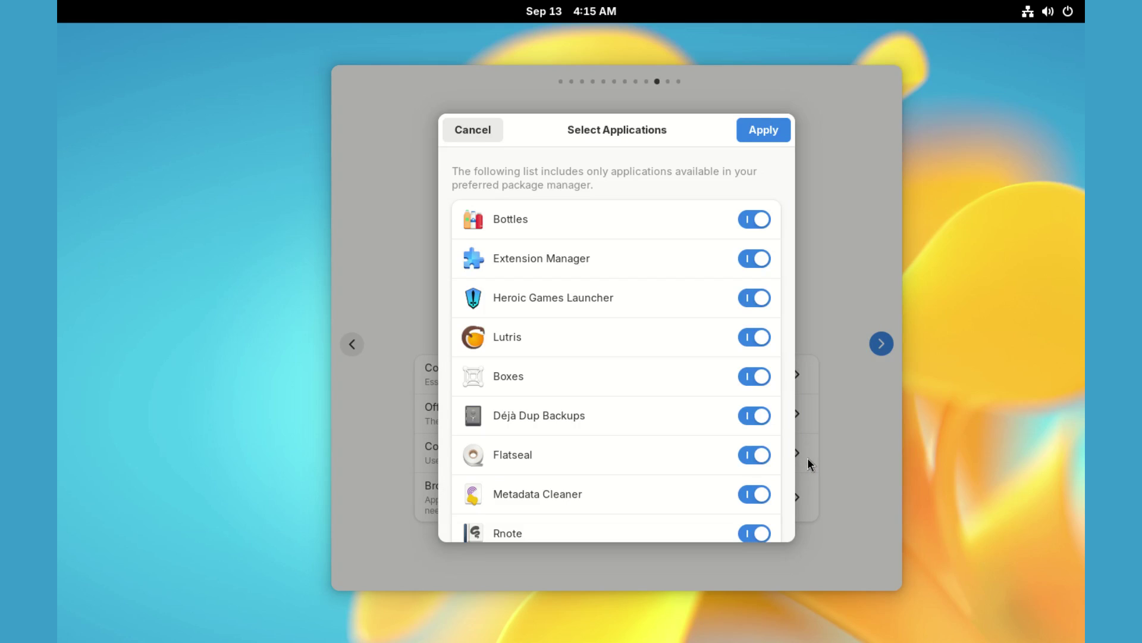
scroll(612, 333, "down", 3)
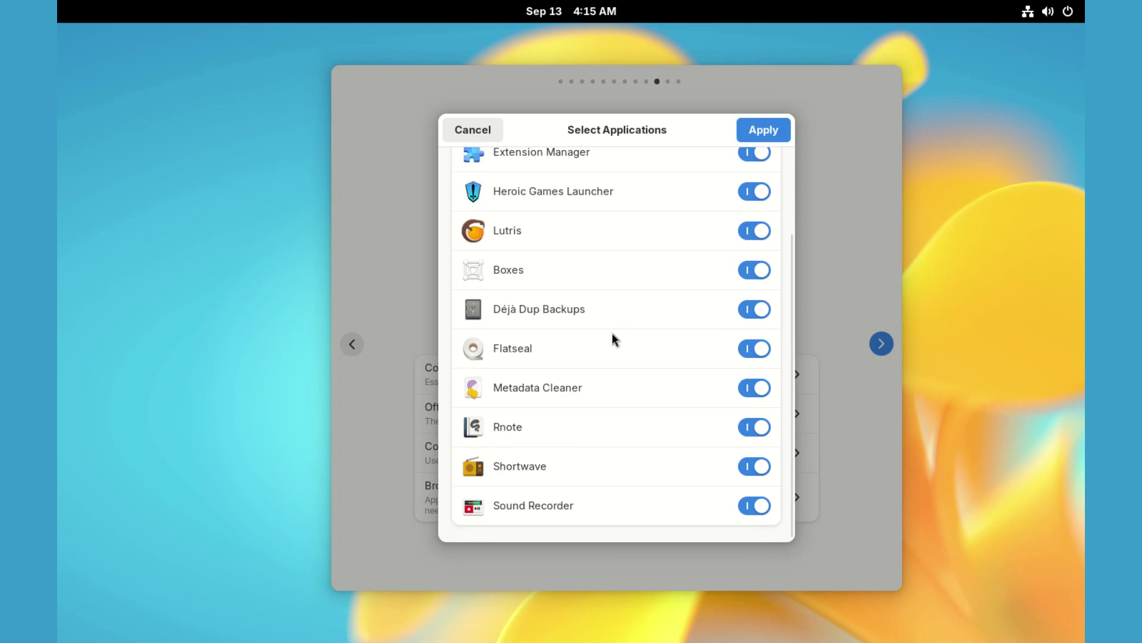
key("Escape")
left_click(881, 344)
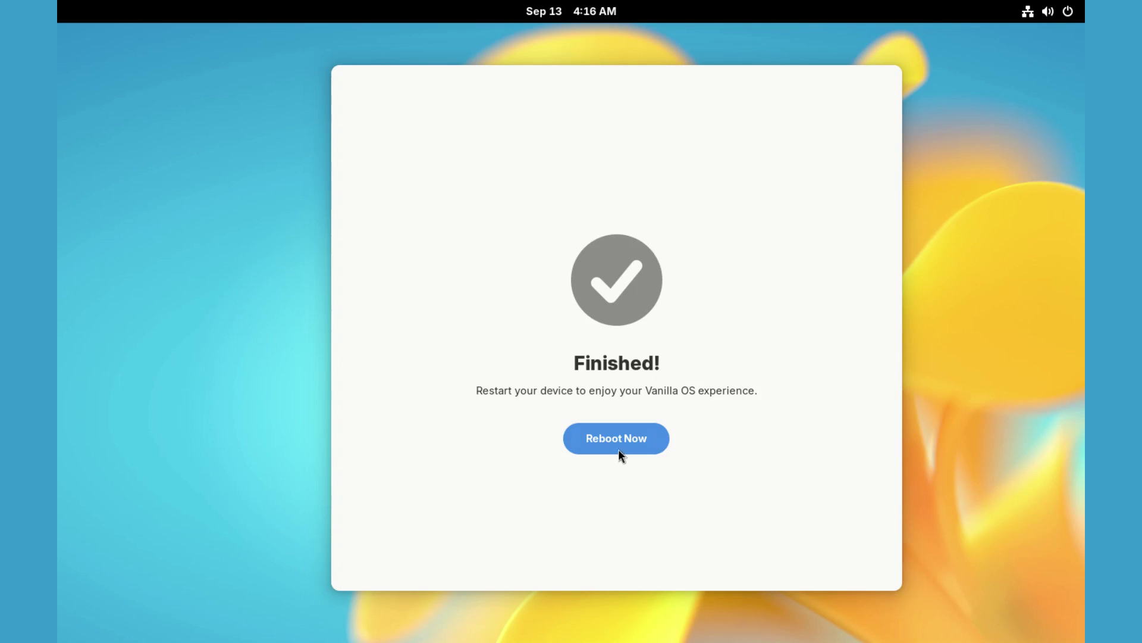
Restart the VM into Vanilla OS, choose the user account, and set its new password.
left_click(625, 438)
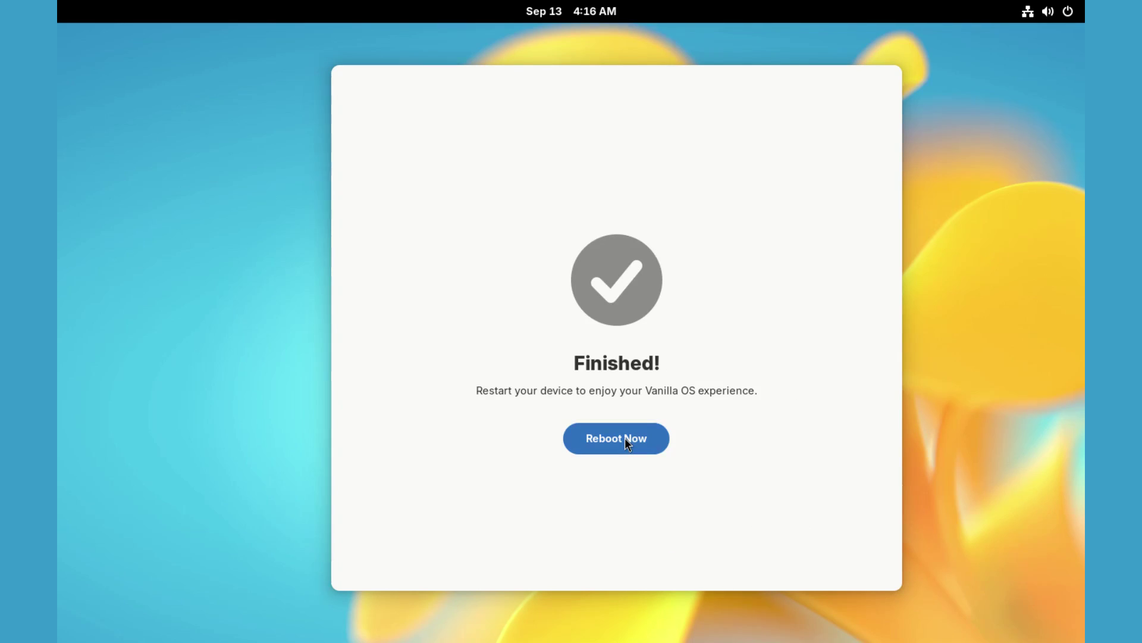
left_click(660, 381)
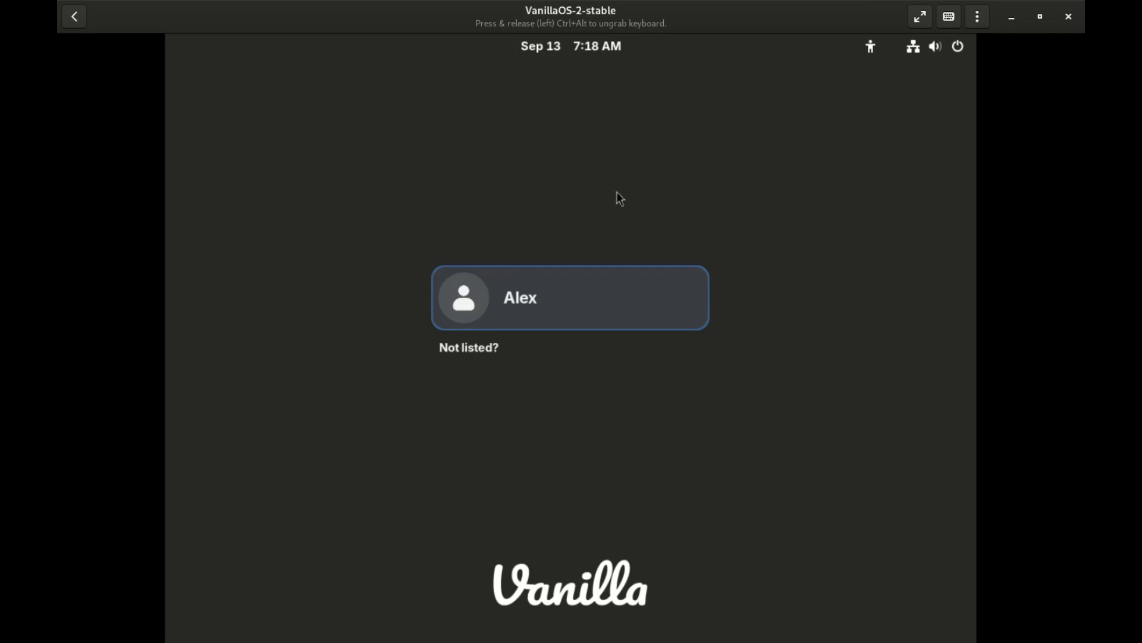
left_click(536, 300)
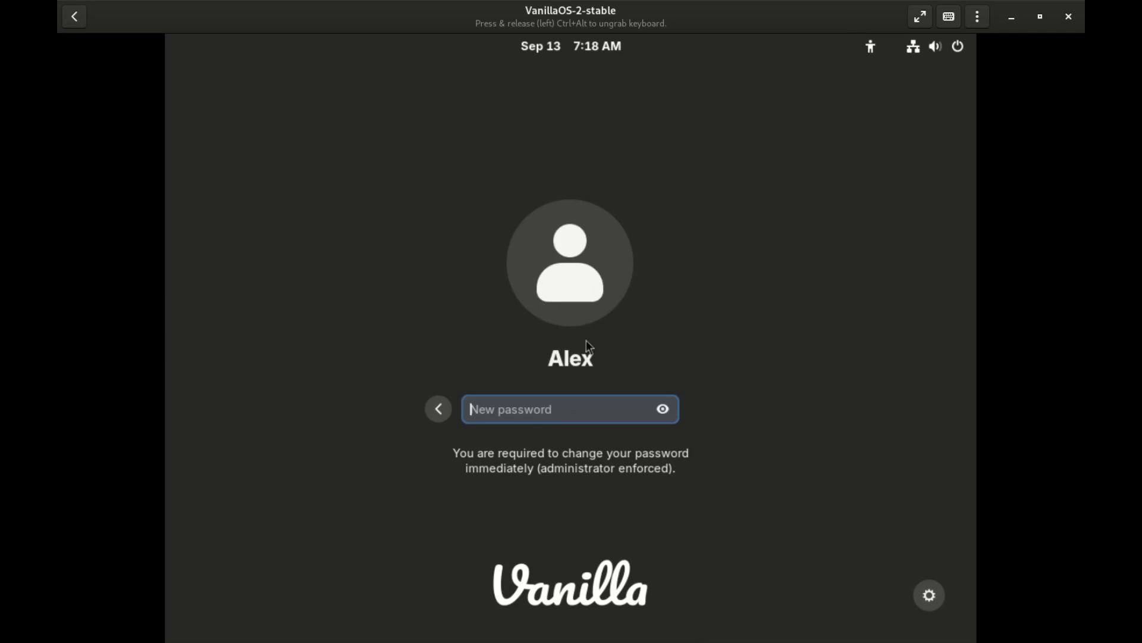
type("********")
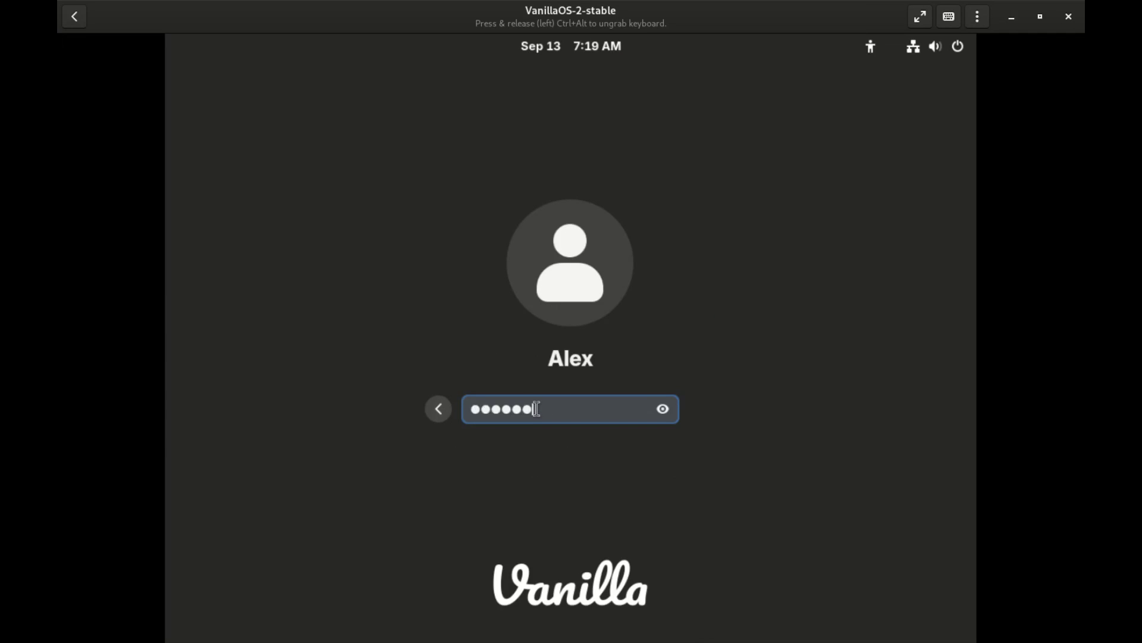
key("Return")
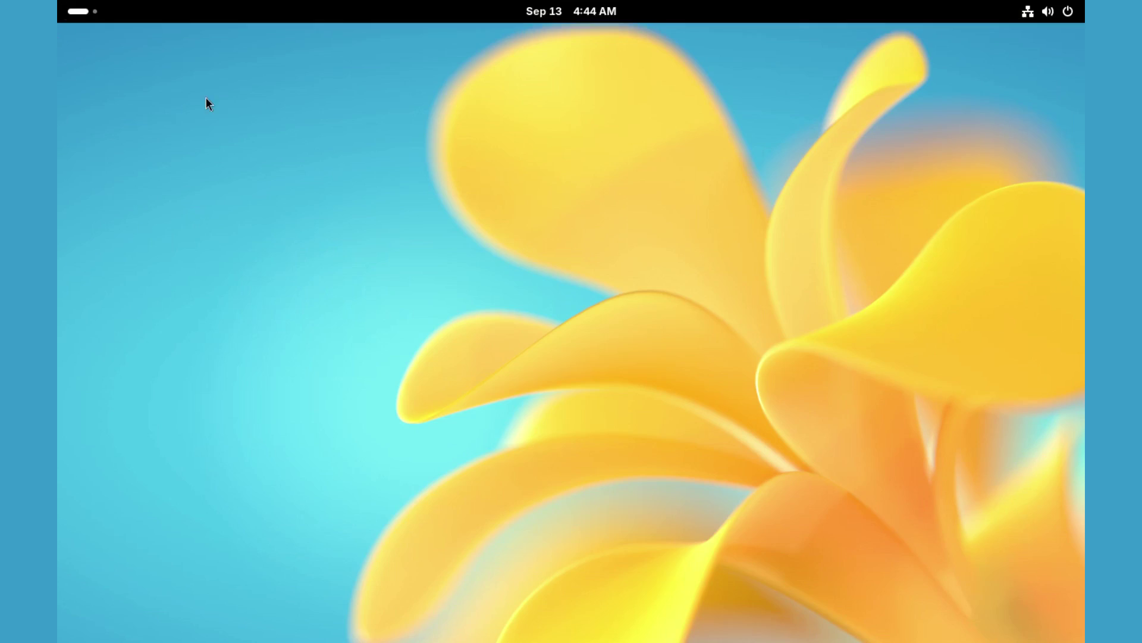
Launch Settings from the Activities app grid.
left_click(77, 11)
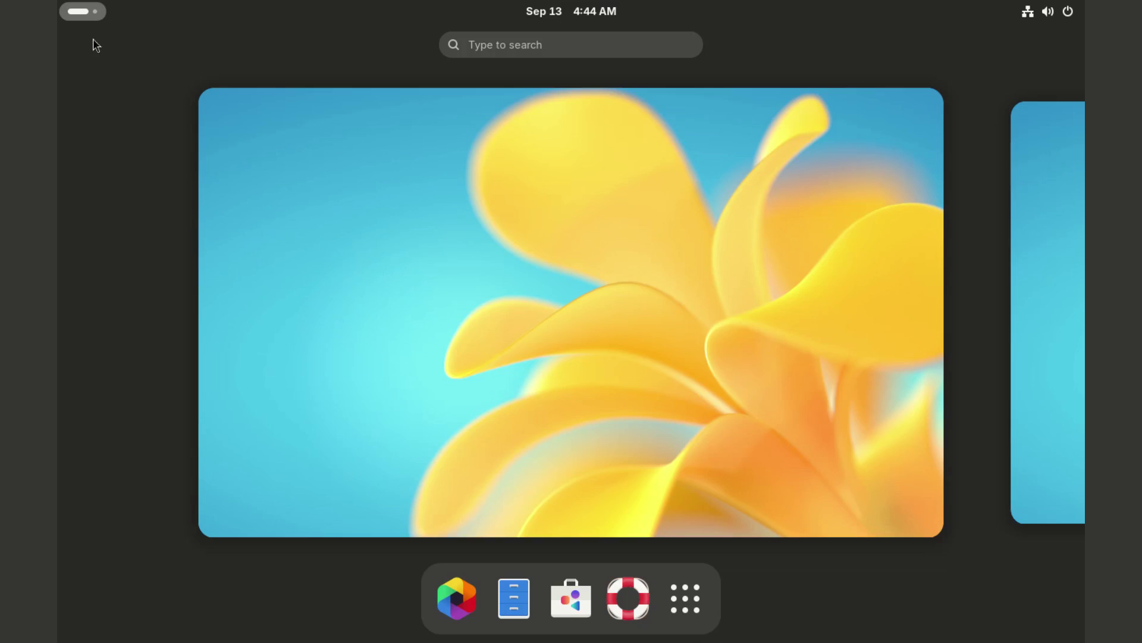
left_click(685, 598)
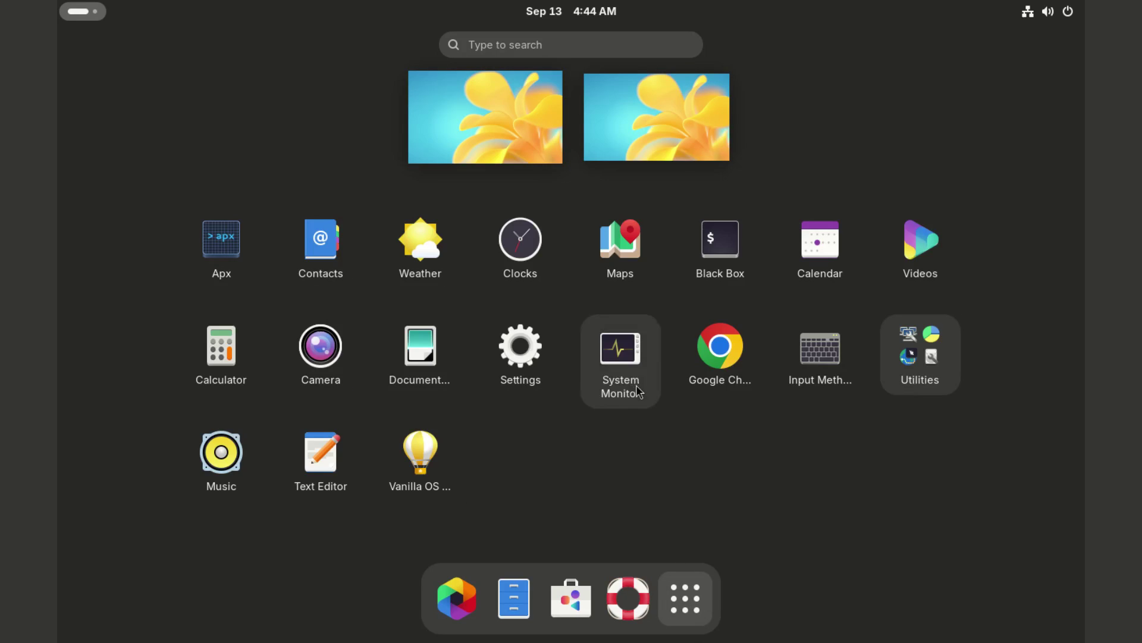
left_click(549, 373)
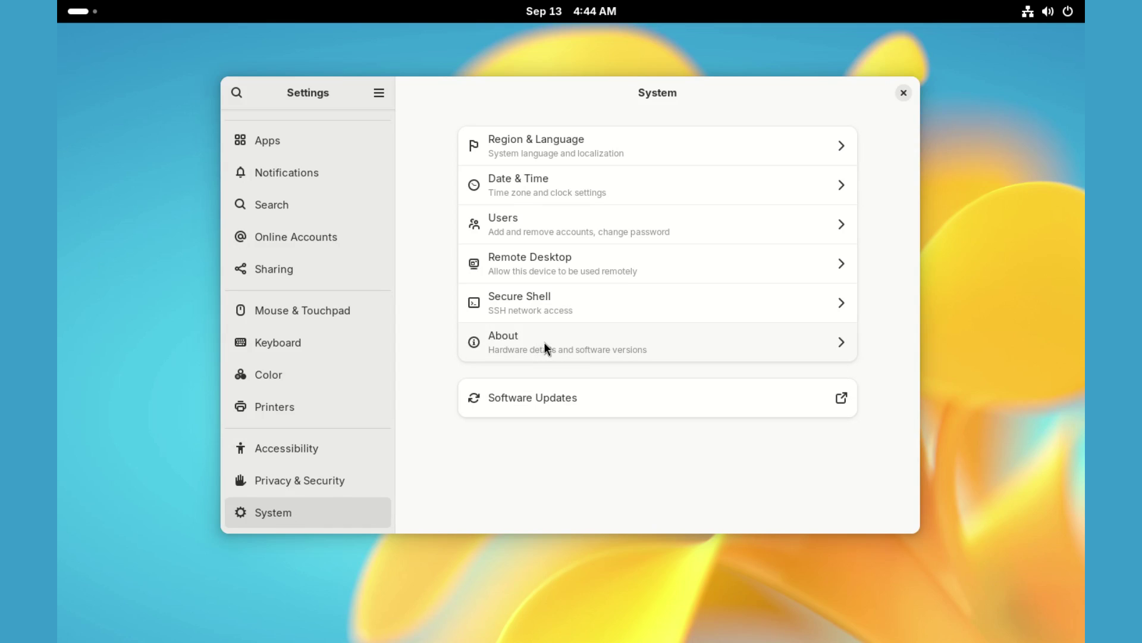
View the About page and its System Details showing Vanilla OS 2.0, 4.0 GiB memory, 53.7 GB disk.
left_click(545, 341)
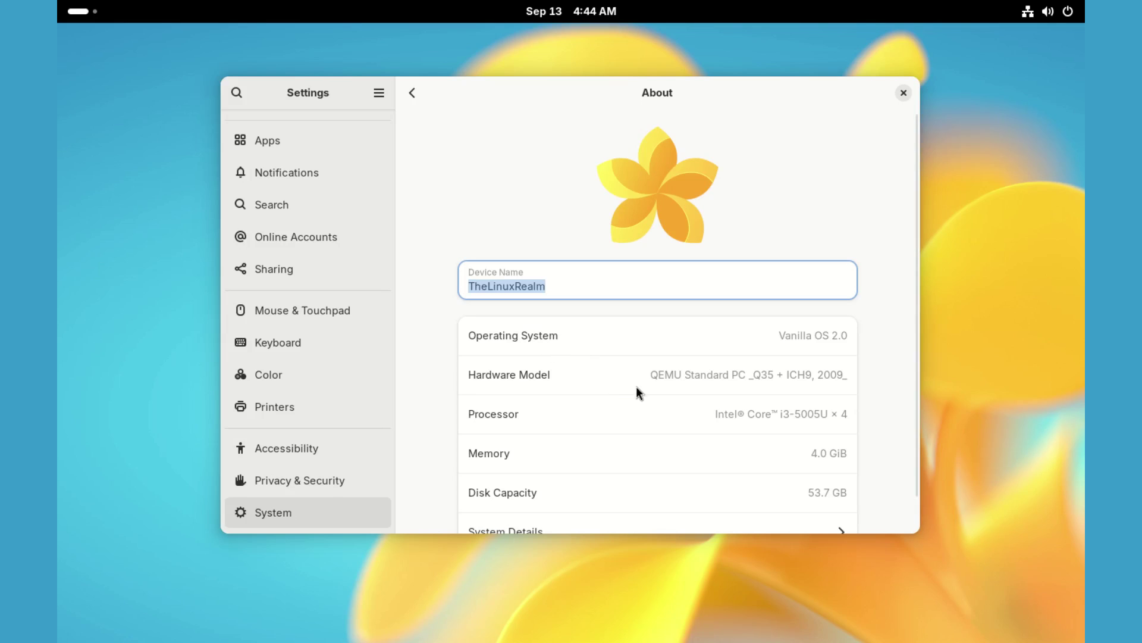
scroll(637, 387, "down", 1)
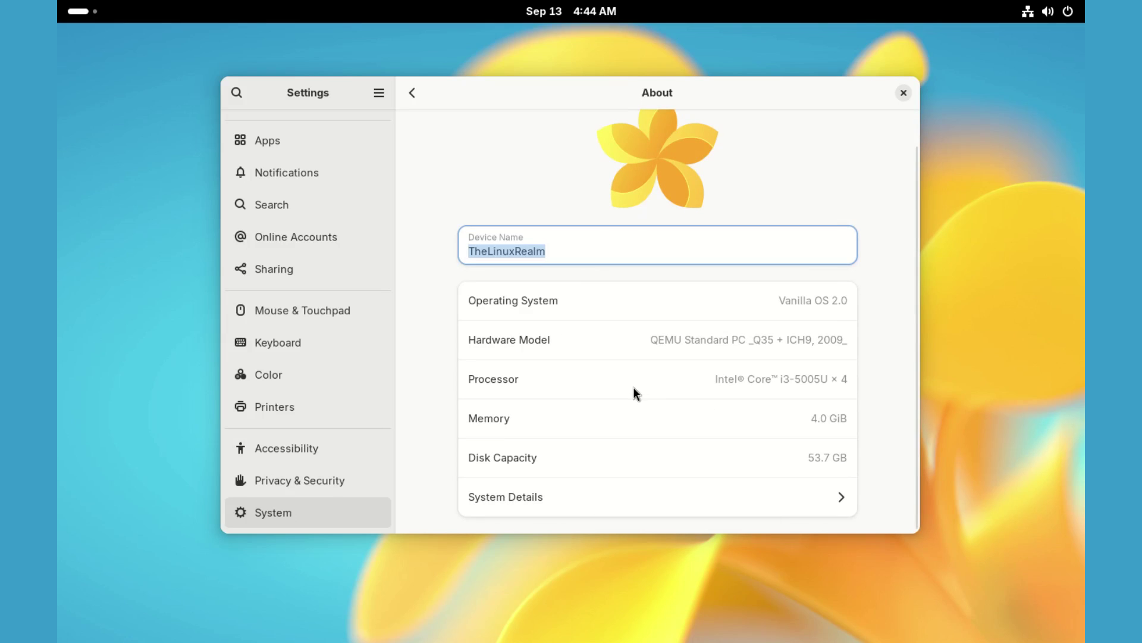
left_click(705, 500)
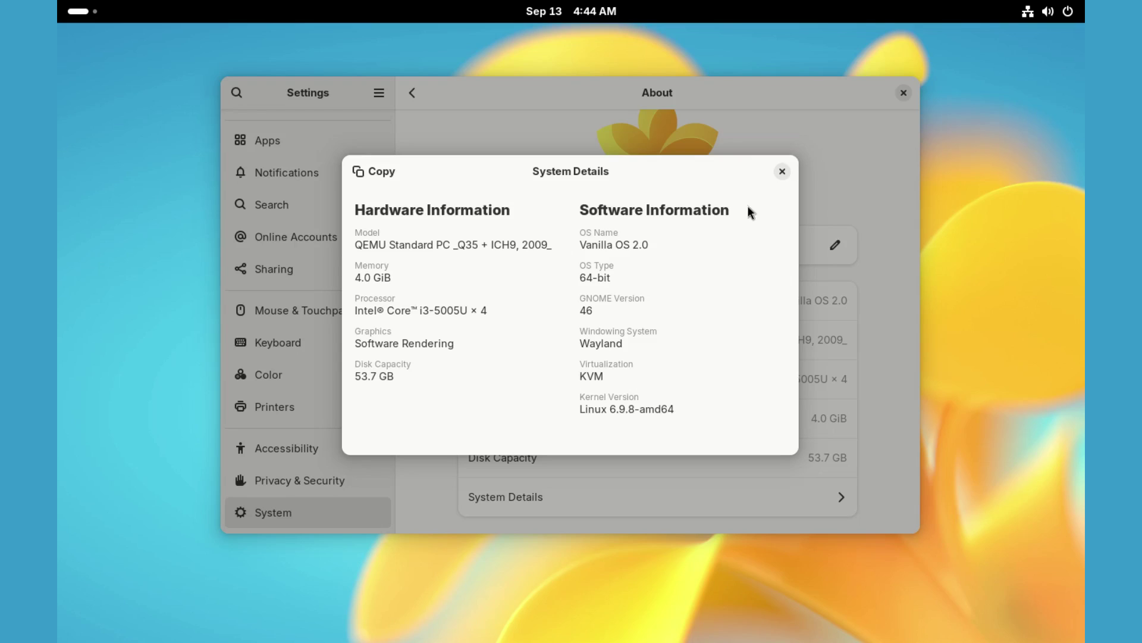
left_click(782, 172)
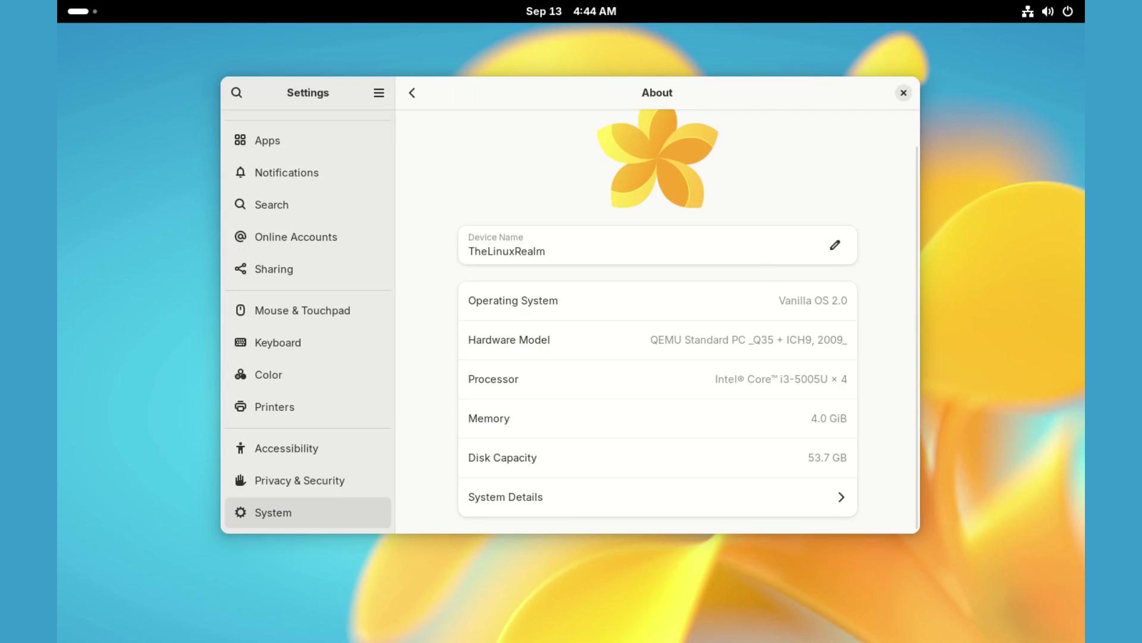